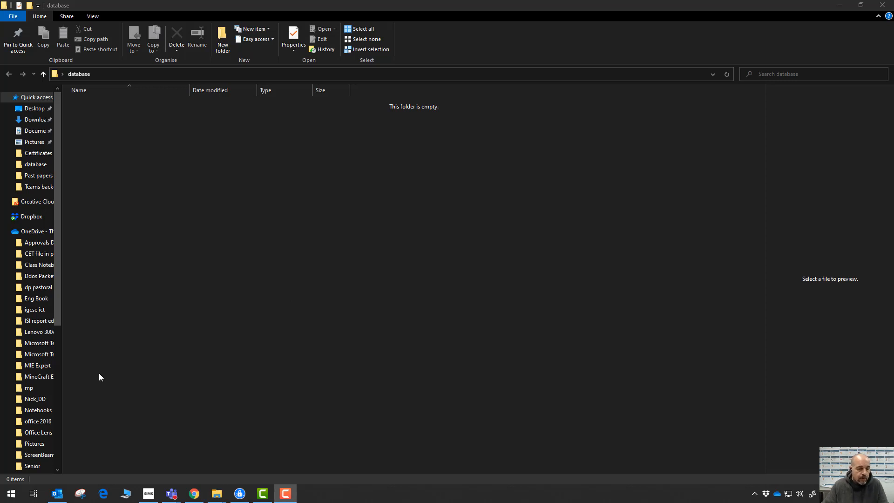
# Launch Access and start a new blank database.
pyautogui.click(12, 495)
pyautogui.click(74, 300)
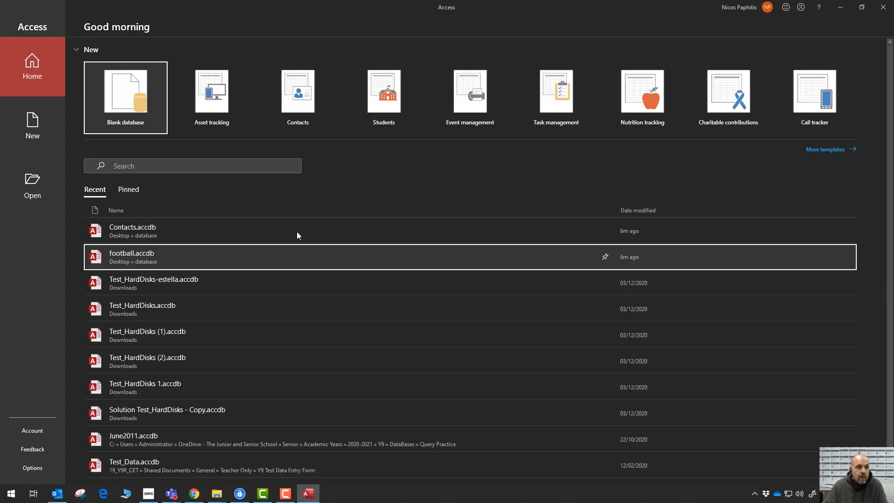
pyautogui.click(129, 100)
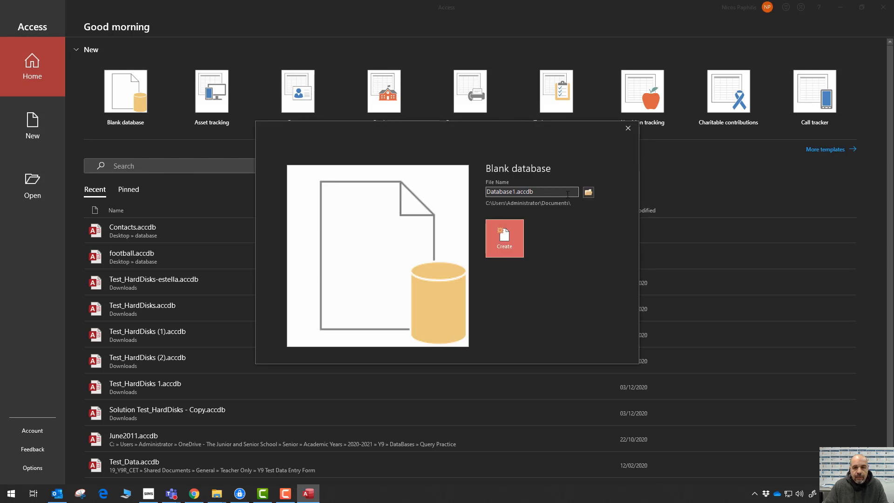
# Name the database 'contacts' and place it in the Desktop\database folder.
pyautogui.click(588, 194)
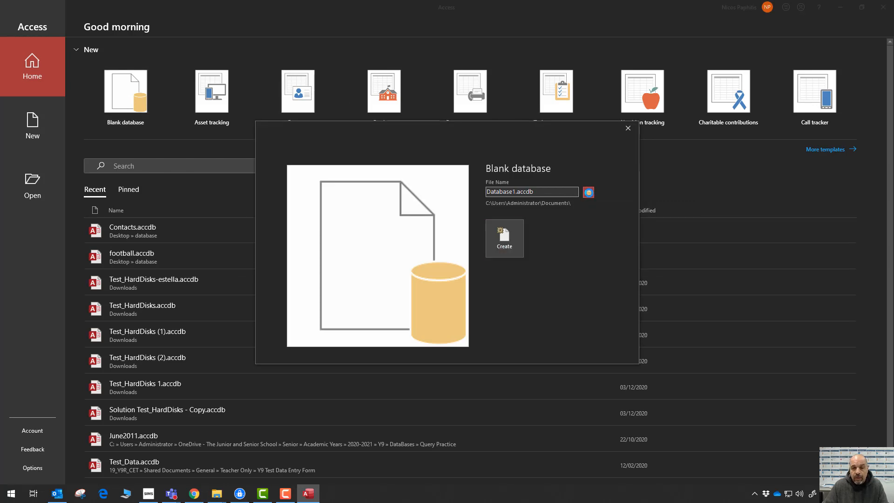
pyautogui.scroll(15, 118, 104)
pyautogui.scroll(-12, 110, 112)
pyautogui.scroll(12, 108, 119)
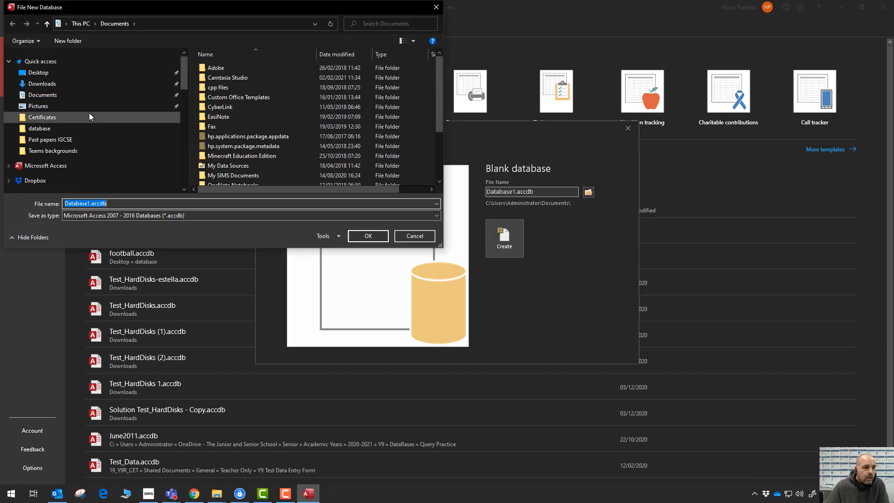
pyautogui.click(38, 73)
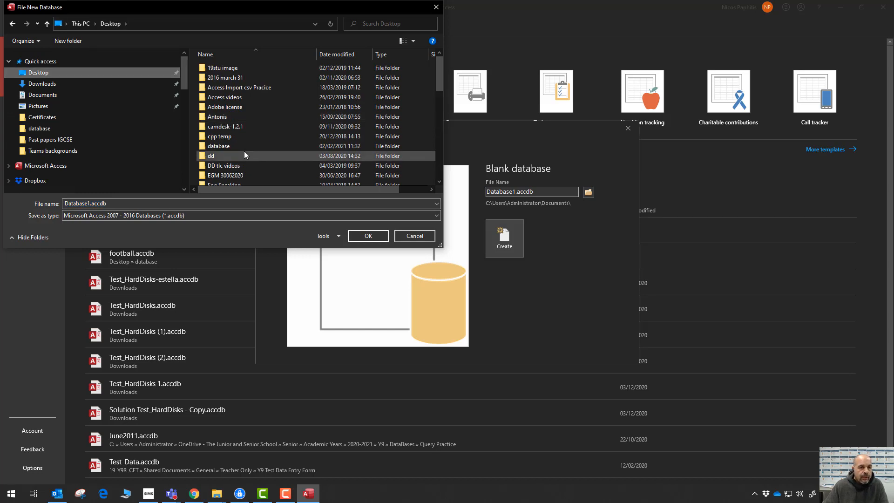
pyautogui.doubleClick(242, 146)
pyautogui.doubleClick(132, 204)
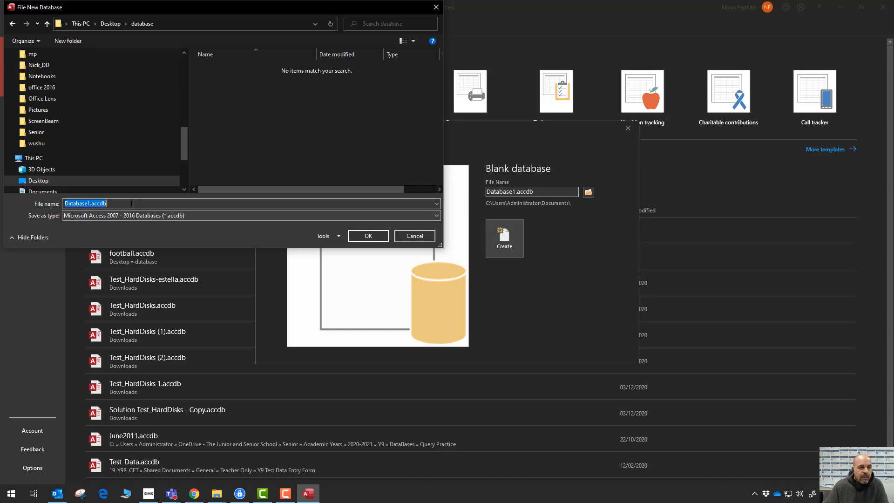
pyautogui.write('contacts')
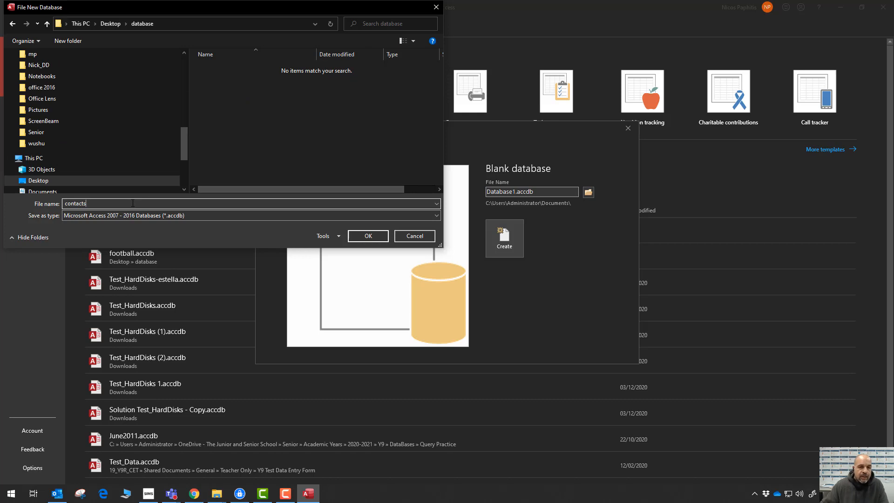
pyautogui.click(368, 237)
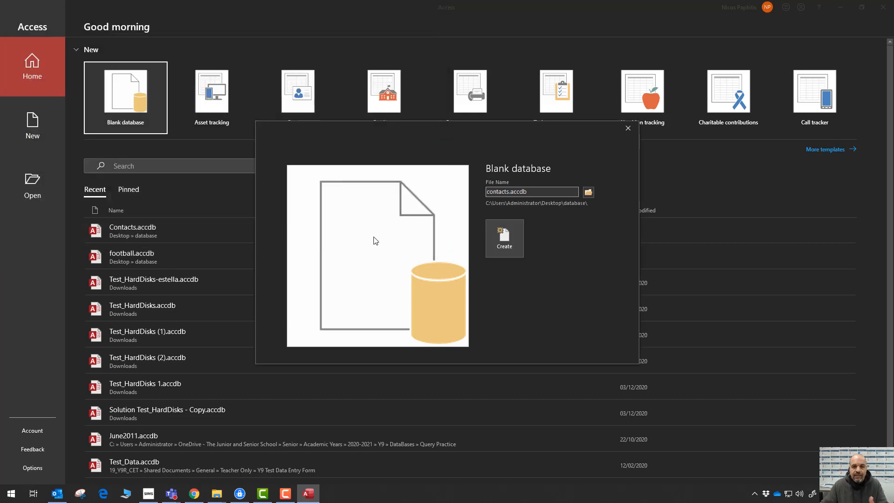
# Create contacts.accdb and close the default Table1 without keeping it.
pyautogui.click(510, 246)
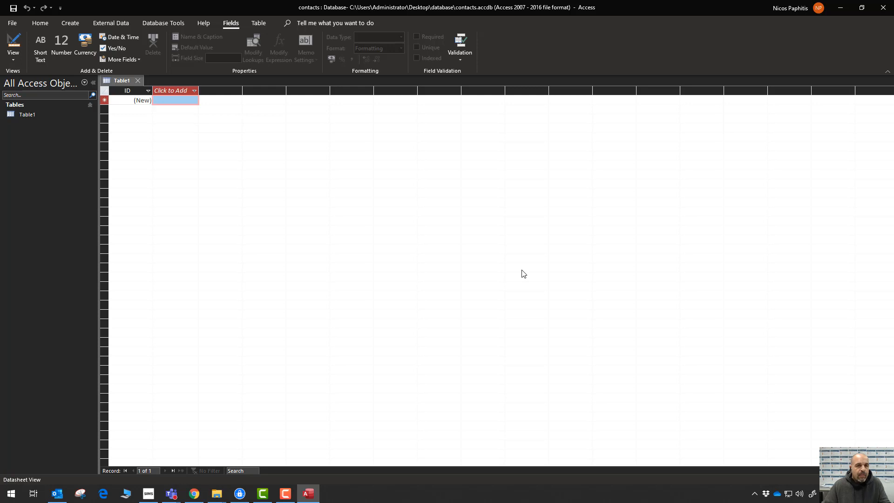
pyautogui.click(139, 81)
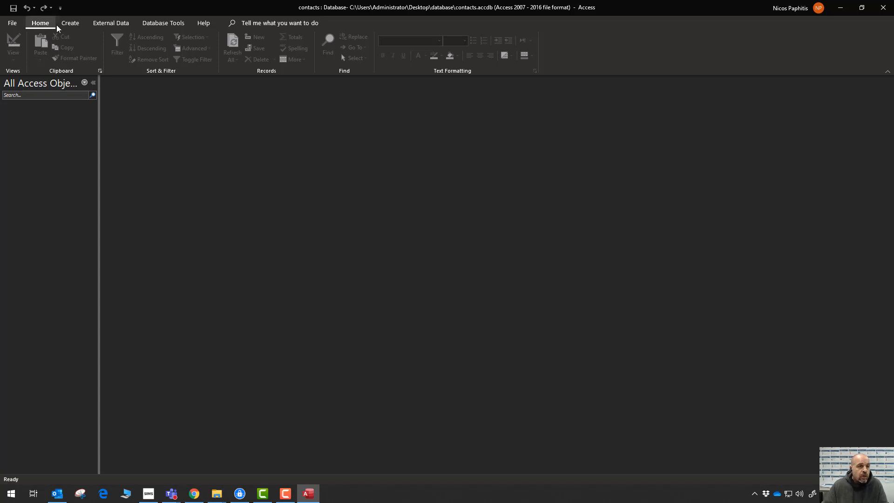
pyautogui.click(73, 26)
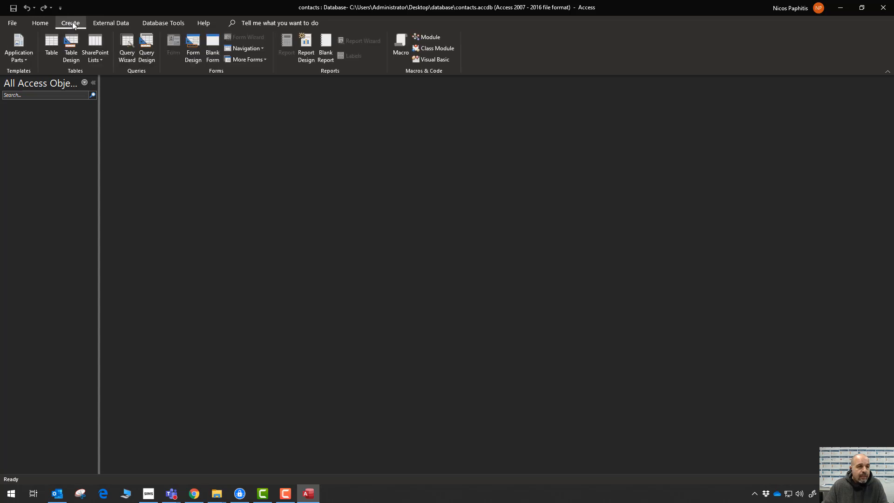
# Start a new table in Design view with Table Design.
pyautogui.click(72, 46)
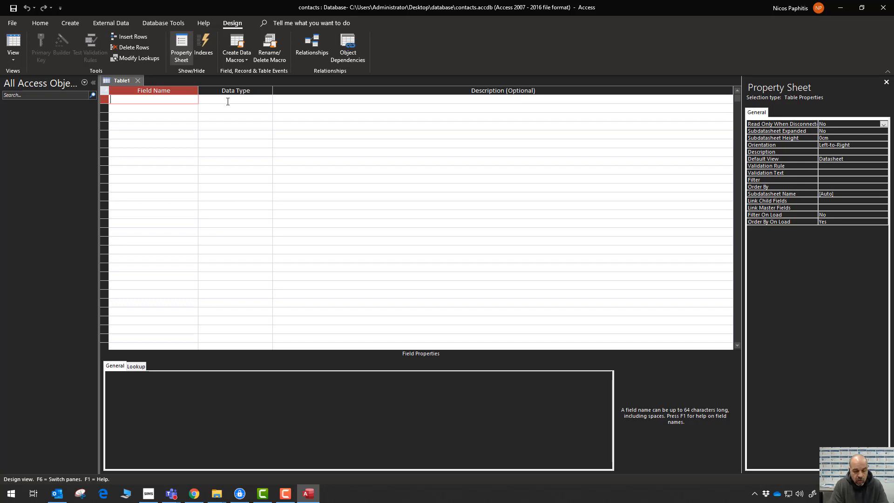
# Add CID as an AutoNumber primary key described 'Contacts identifier'.
pyautogui.write('CID')
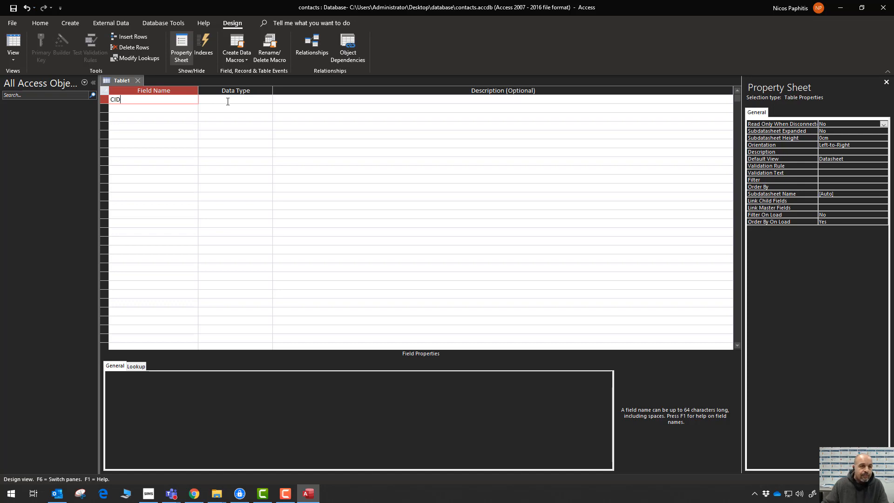
pyautogui.click(287, 101)
pyautogui.write('Con')
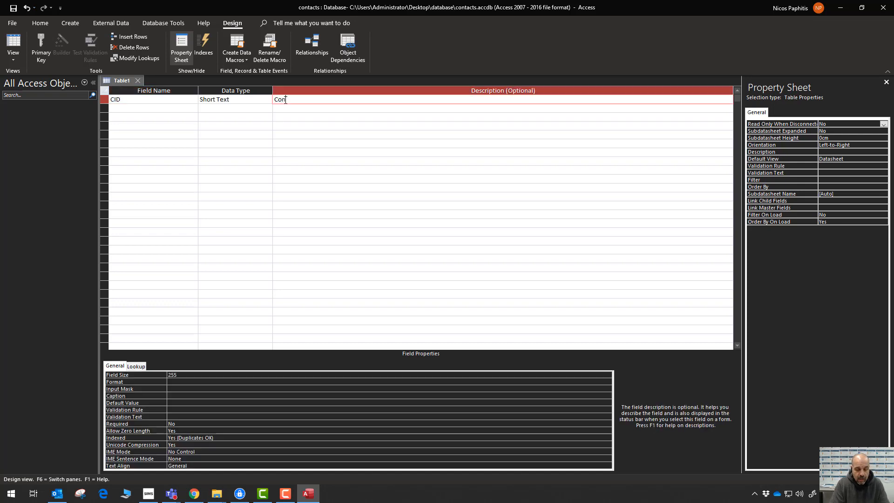
pyautogui.write('tacts identifier')
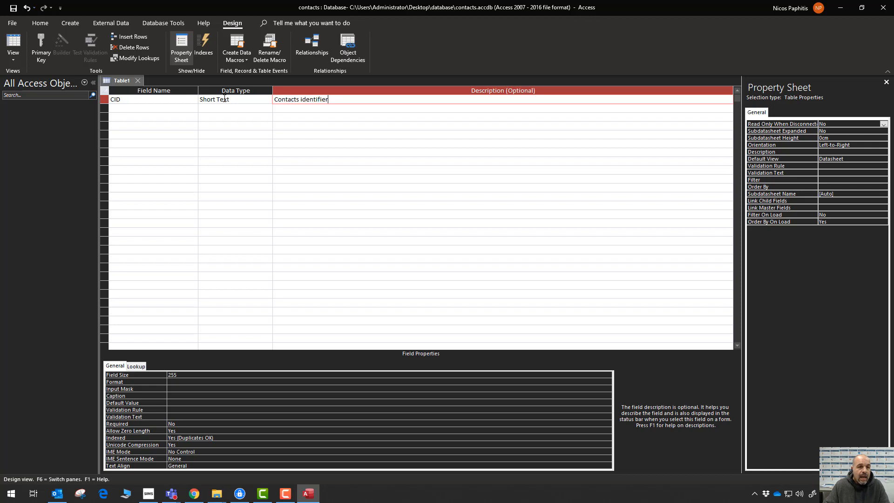
pyautogui.click(243, 98)
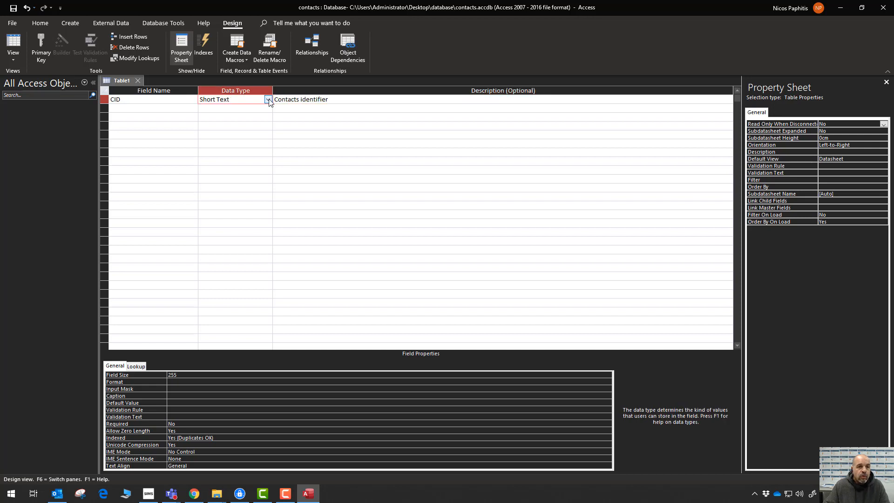
pyautogui.click(268, 100)
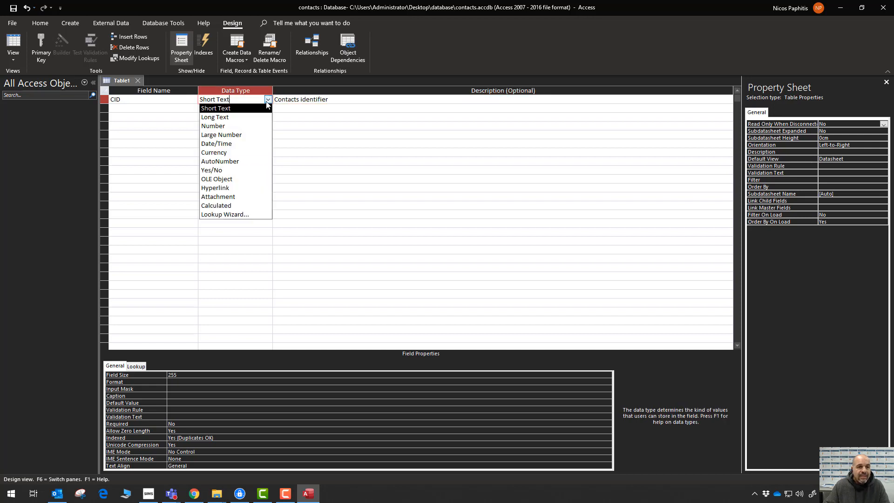
pyautogui.click(234, 161)
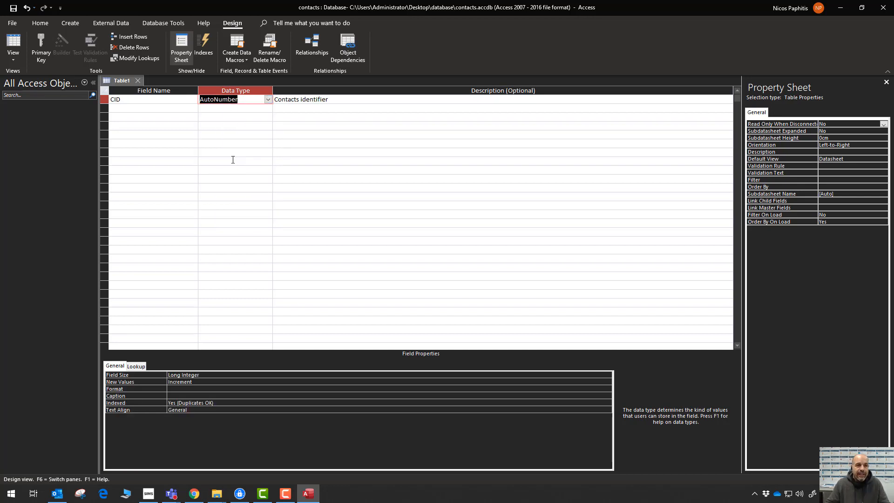
pyautogui.click(133, 100)
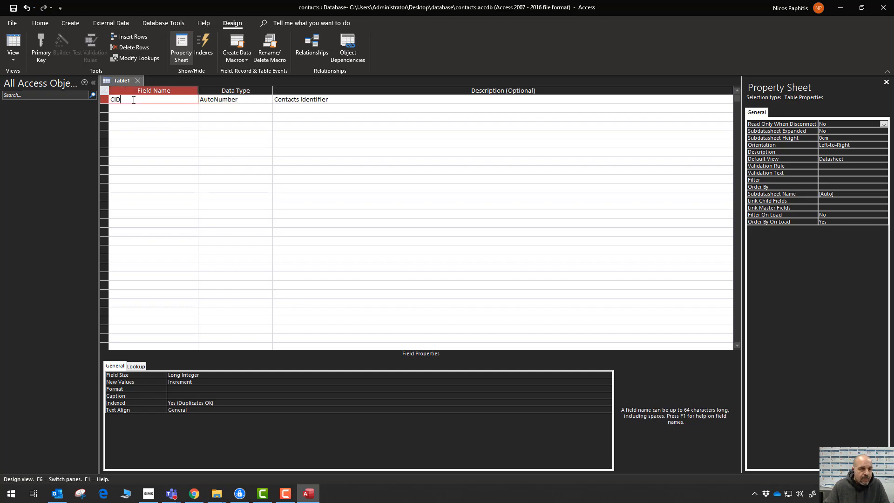
pyautogui.click(38, 40)
pyautogui.click(135, 108)
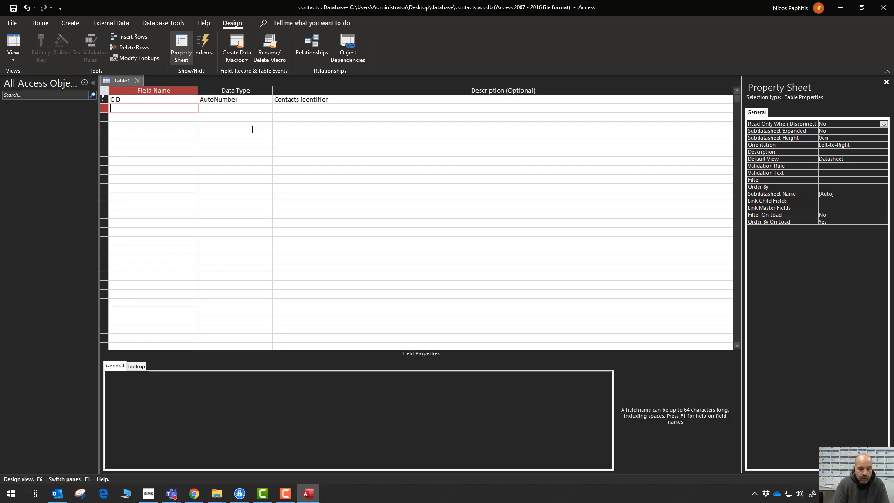
# Add Fname as a Short Text field of size 25, described 'First name'.
pyautogui.write('Fname')
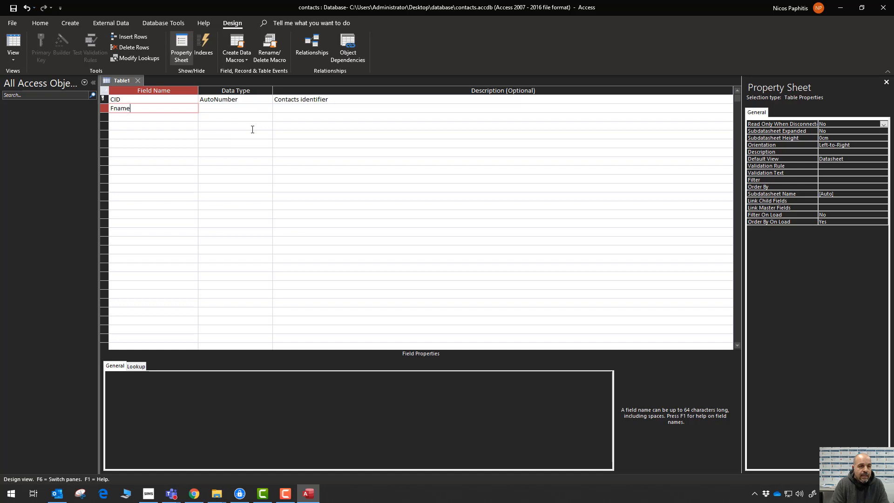
pyautogui.click(299, 108)
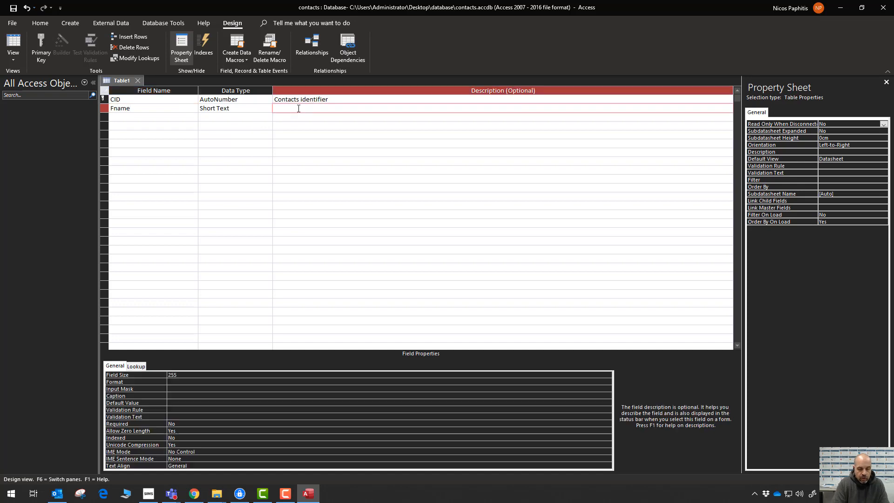
pyautogui.write('First name')
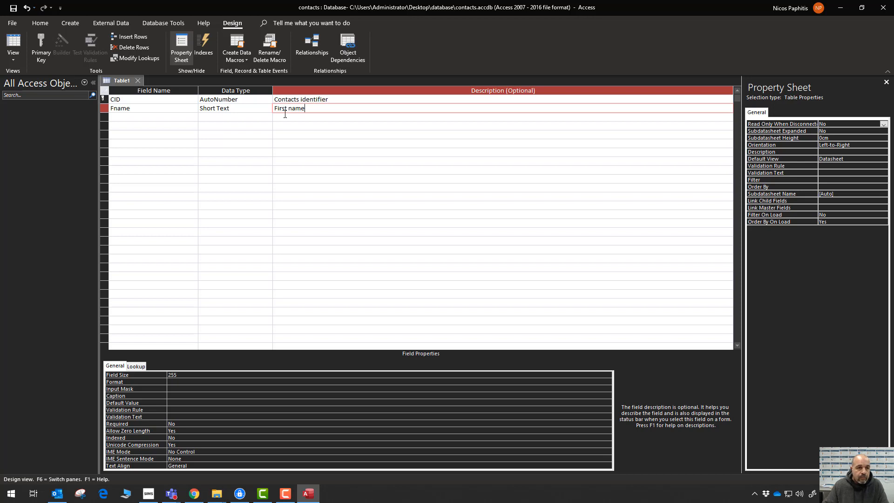
pyautogui.click(262, 109)
pyautogui.click(269, 108)
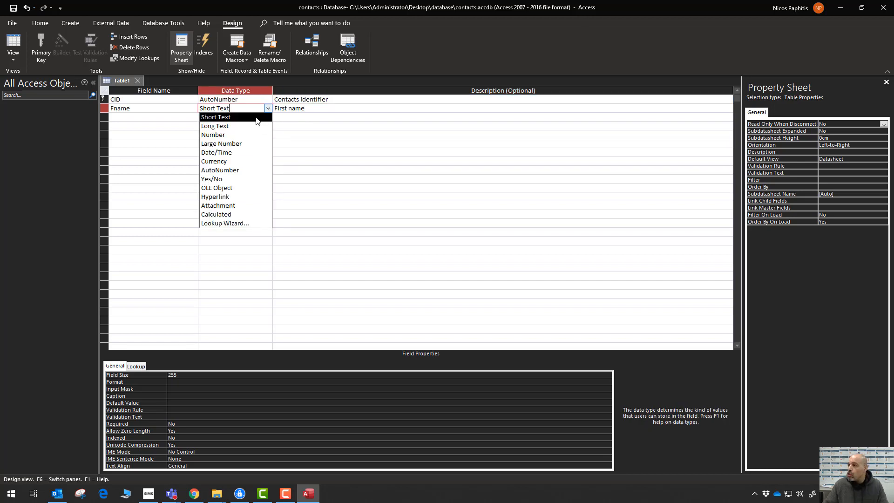
pyautogui.click(257, 117)
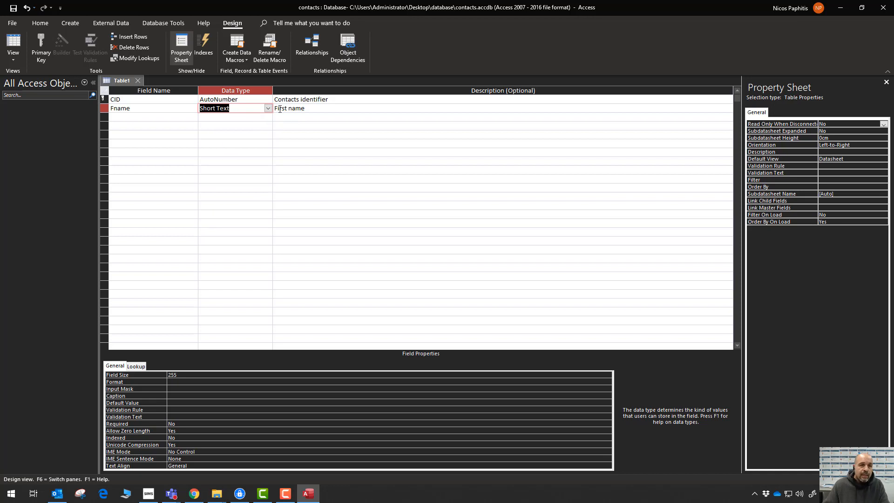
pyautogui.click(183, 374)
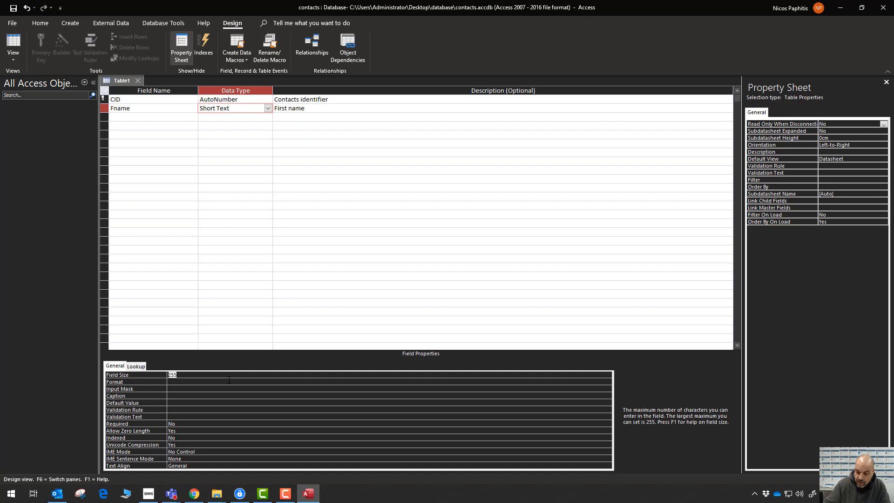
pyautogui.write('25')
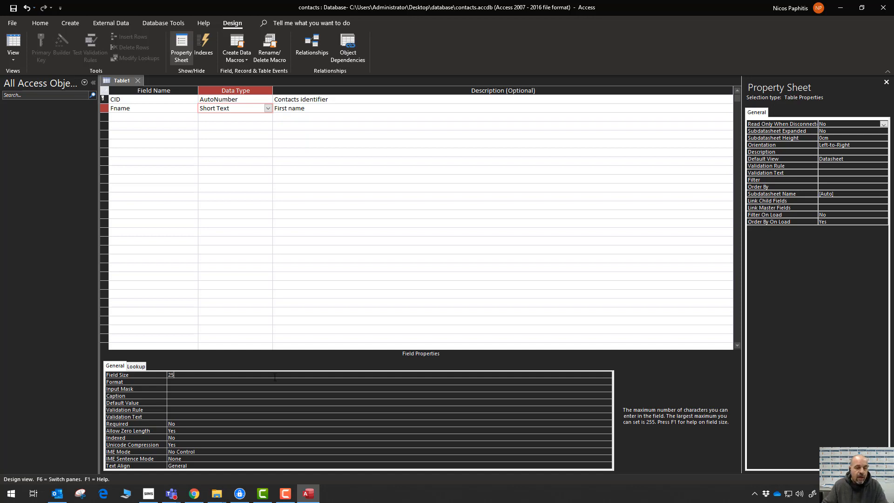
pyautogui.click(187, 117)
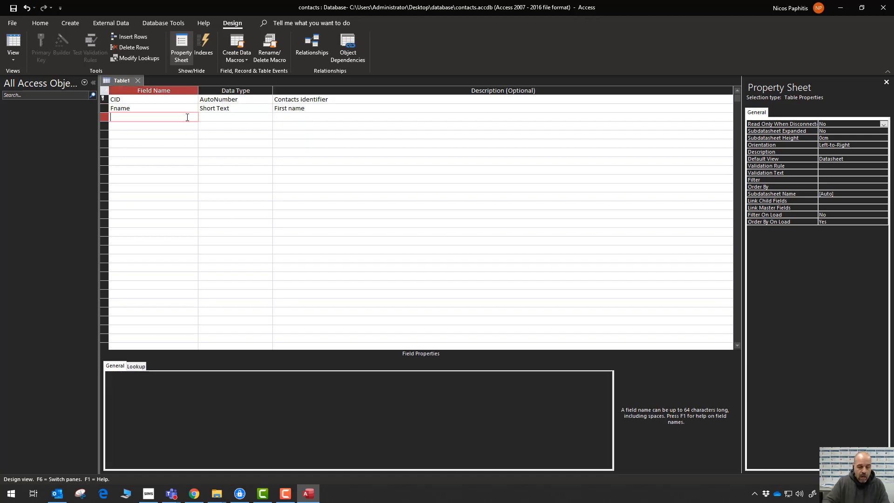
# Add an Sname field described 'Last name'.
pyautogui.write('Sna')
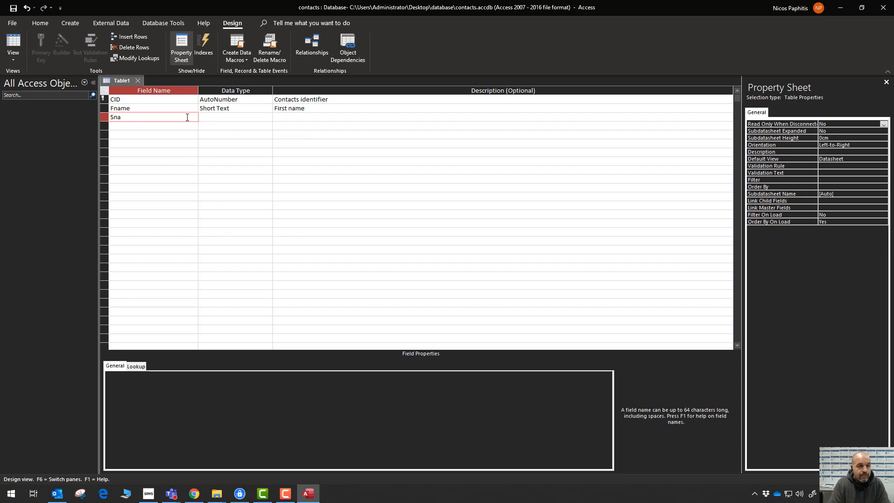
pyautogui.write('m')
pyautogui.write('e')
pyautogui.click(317, 117)
pyautogui.write('Last name')
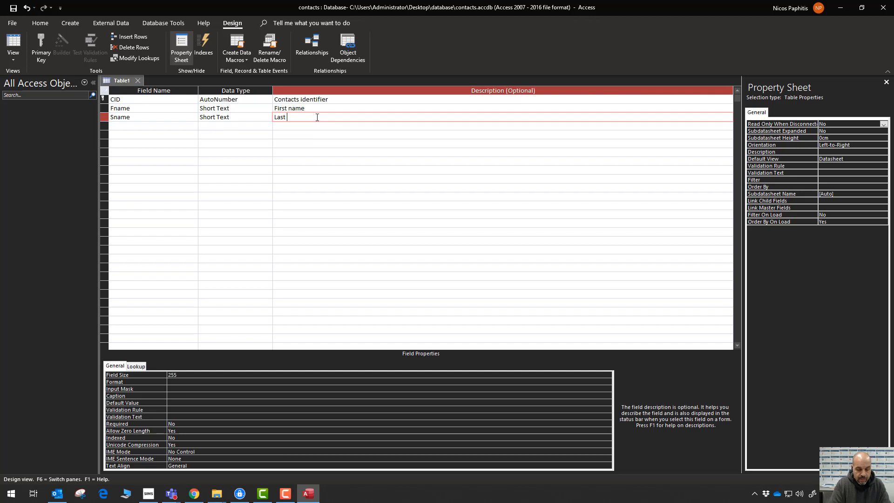
# Add a Short Text Tel field described 'Telephone number' with field size 25.
pyautogui.click(174, 125)
pyautogui.write('Te')
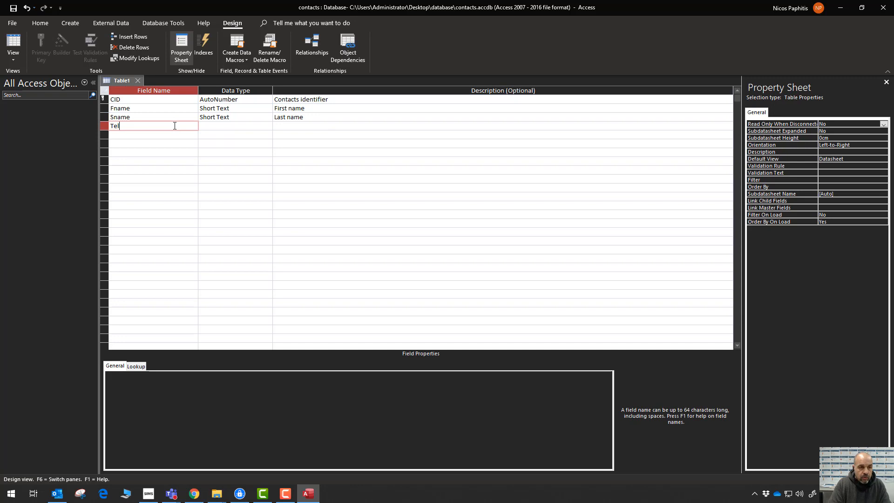
pyautogui.write('l')
pyautogui.click(300, 126)
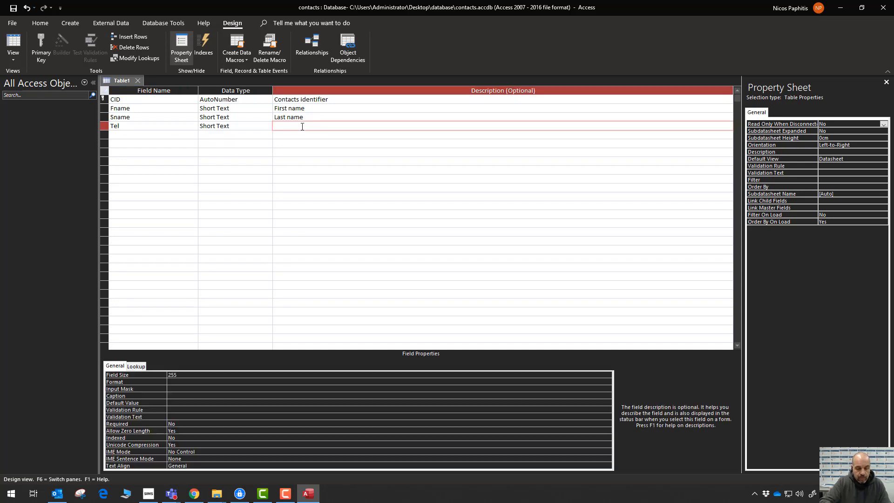
pyautogui.write('Tele')
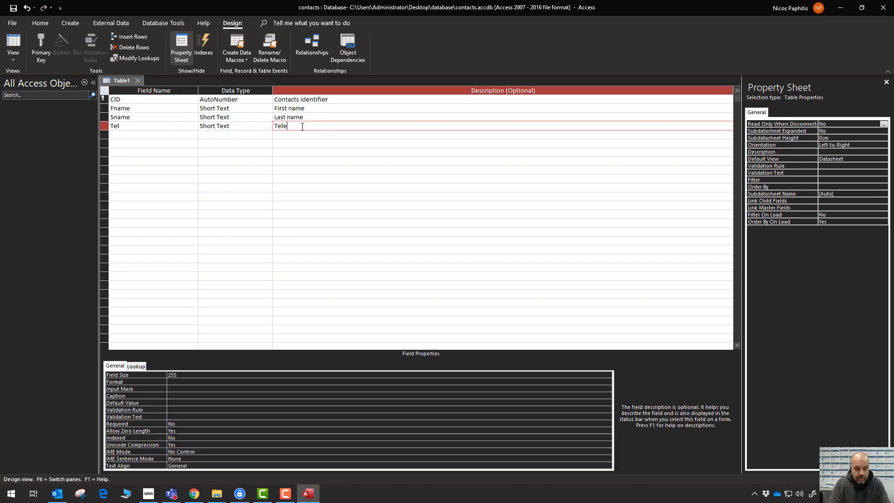
pyautogui.write('phone numbert')
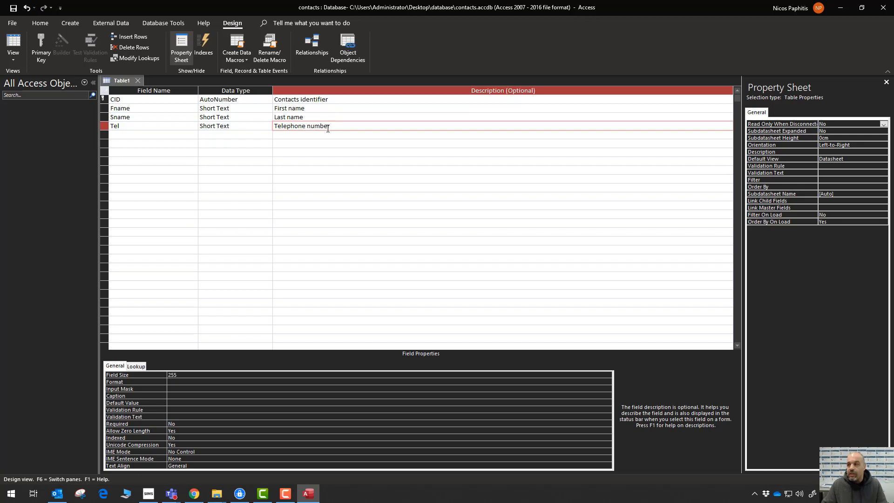
pyautogui.click(251, 127)
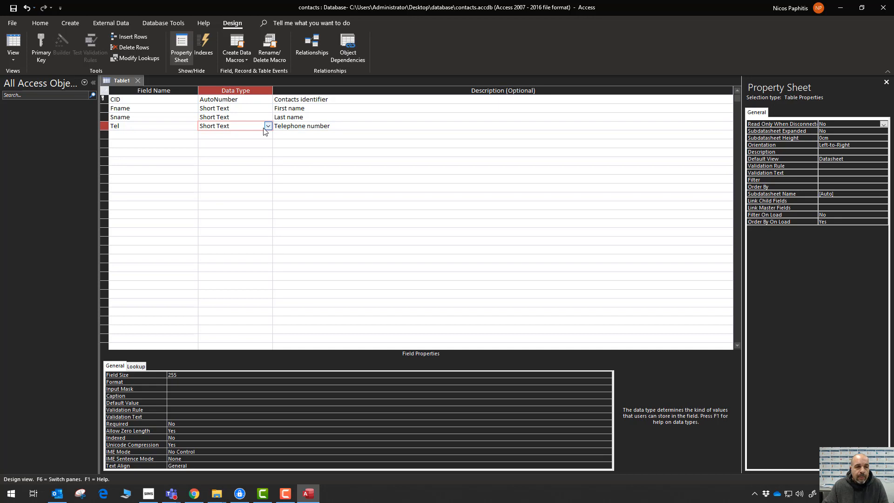
pyautogui.click(187, 375)
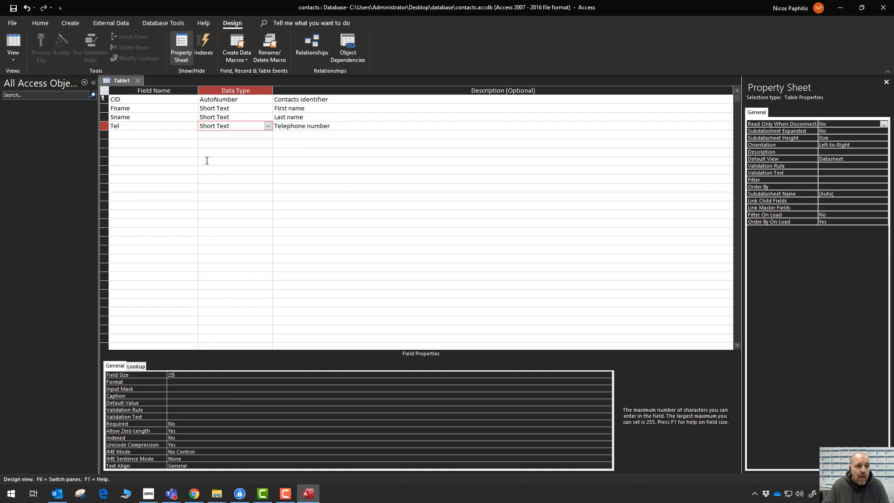
pyautogui.click(179, 135)
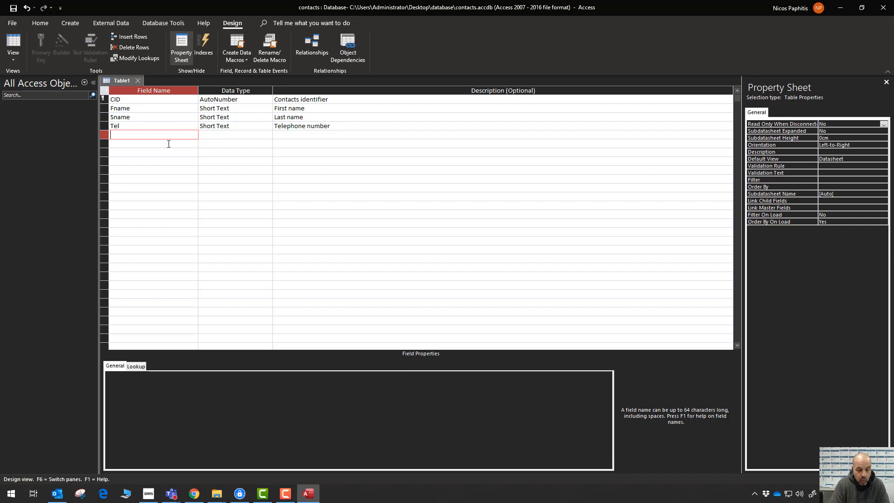
# Add Qty as a Number field of Integer size, described 'Quantity'.
pyautogui.write('Qty')
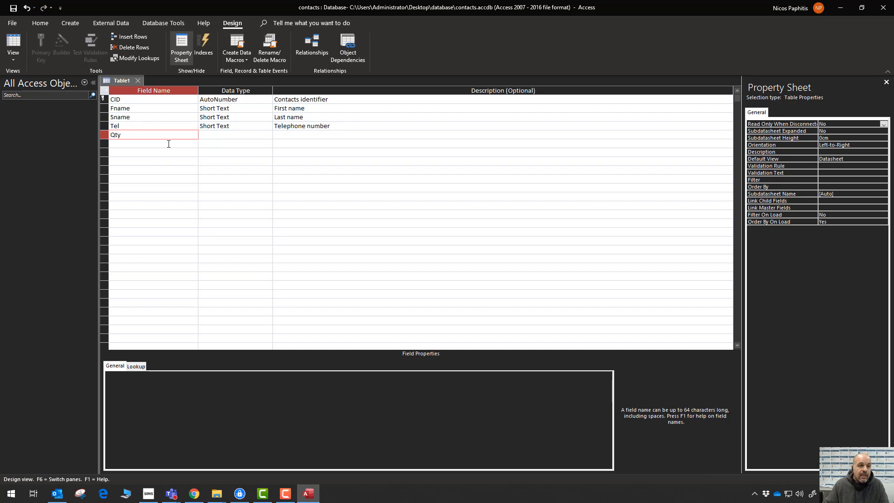
pyautogui.click(242, 134)
pyautogui.click(267, 135)
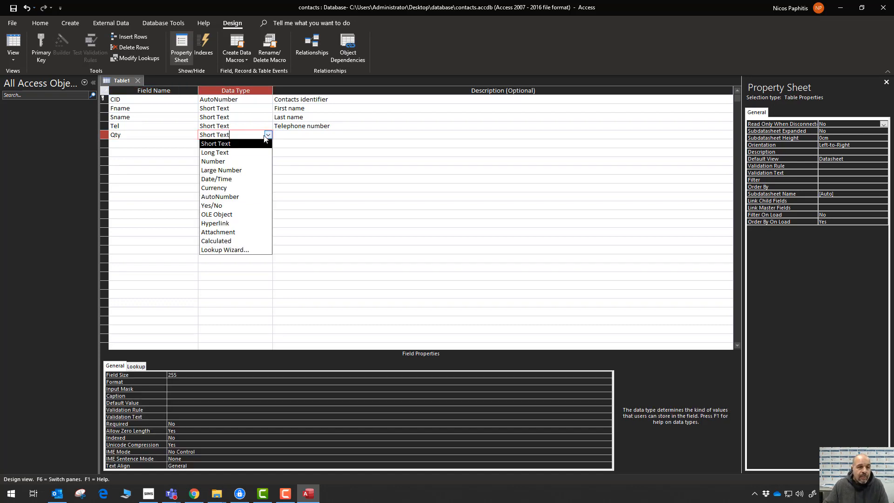
pyautogui.click(238, 161)
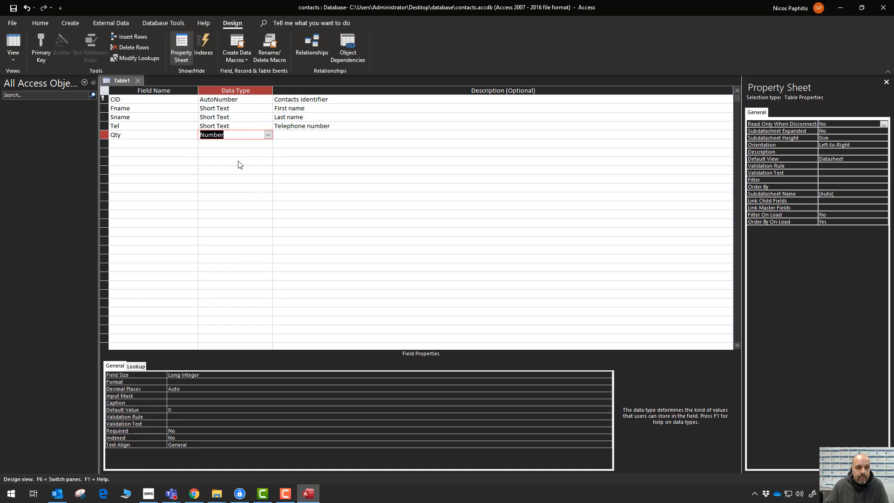
pyautogui.click(200, 376)
pyautogui.click(608, 375)
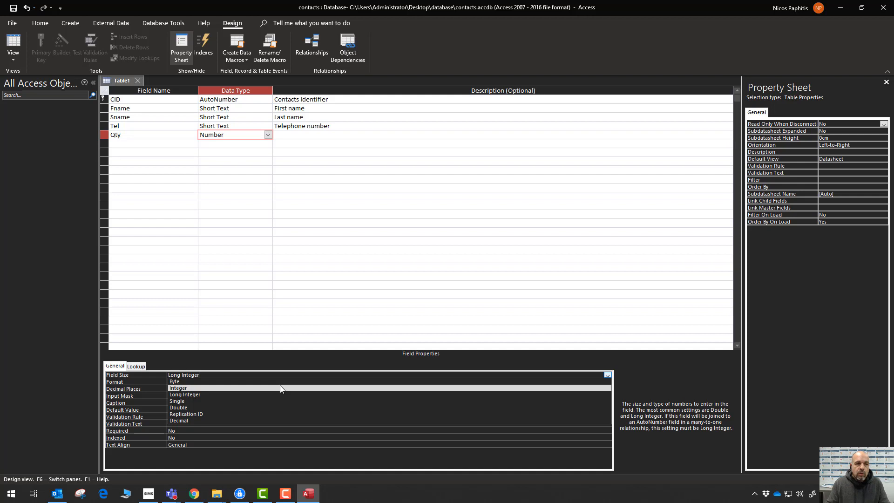
pyautogui.click(216, 388)
pyautogui.click(307, 134)
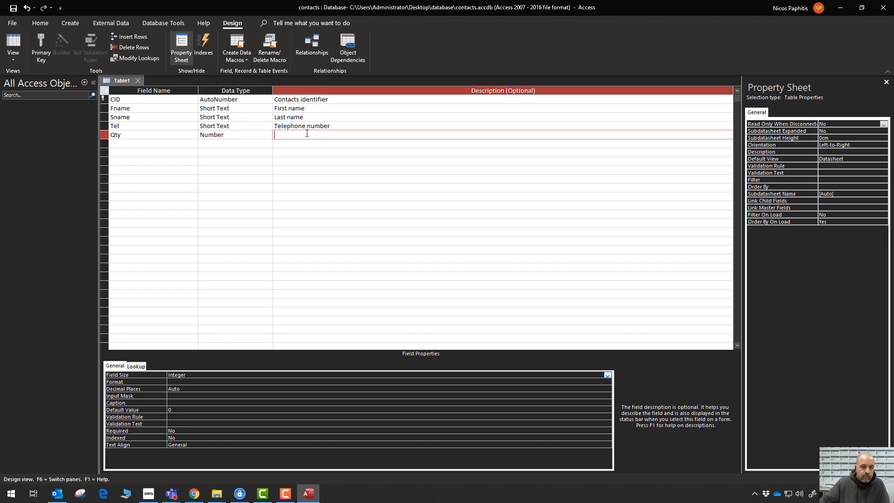
pyautogui.write('Q')
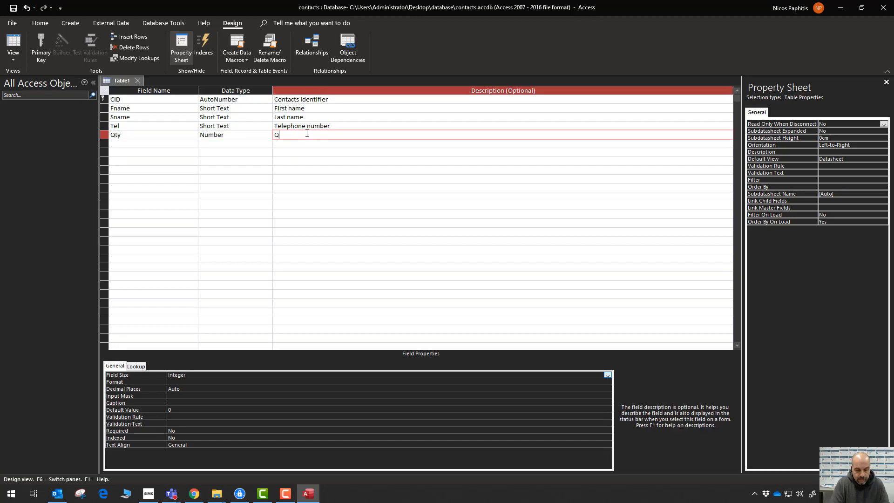
pyautogui.write('uantiy')
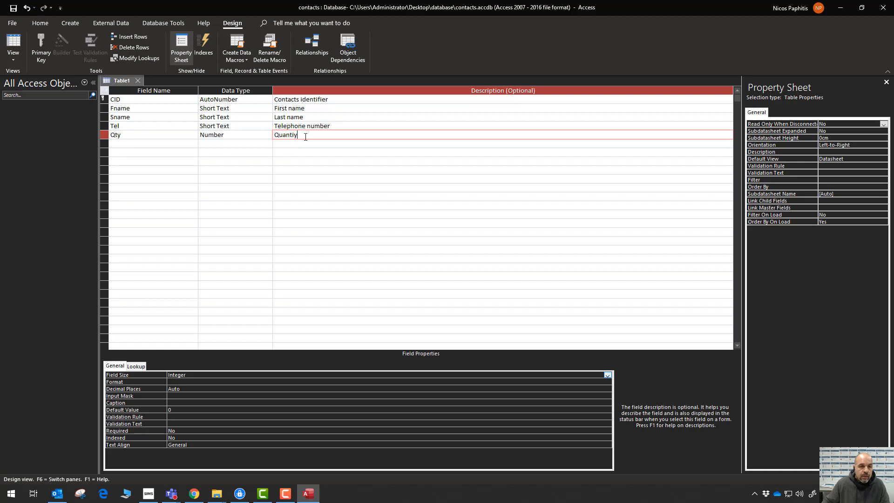
pyautogui.press('BackSpace')
pyautogui.write('ty')
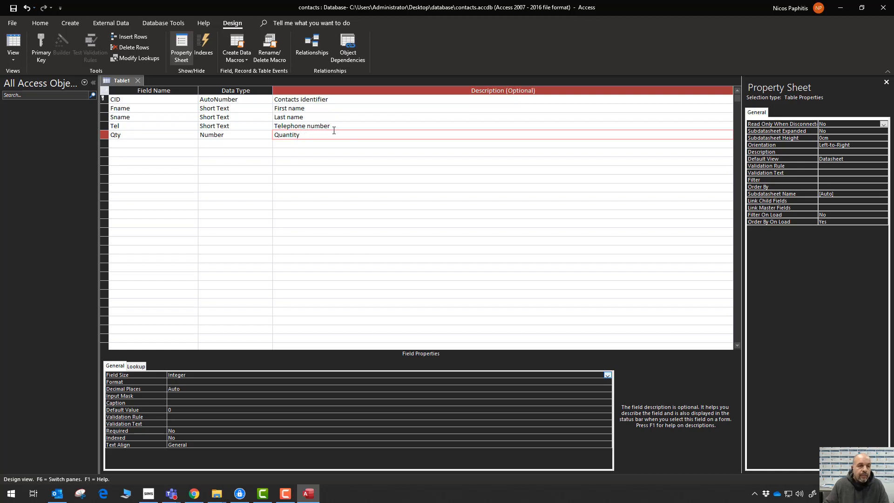
# Add Height as a Number field of Single size, described 'Persons height'.
pyautogui.click(146, 145)
pyautogui.write('H')
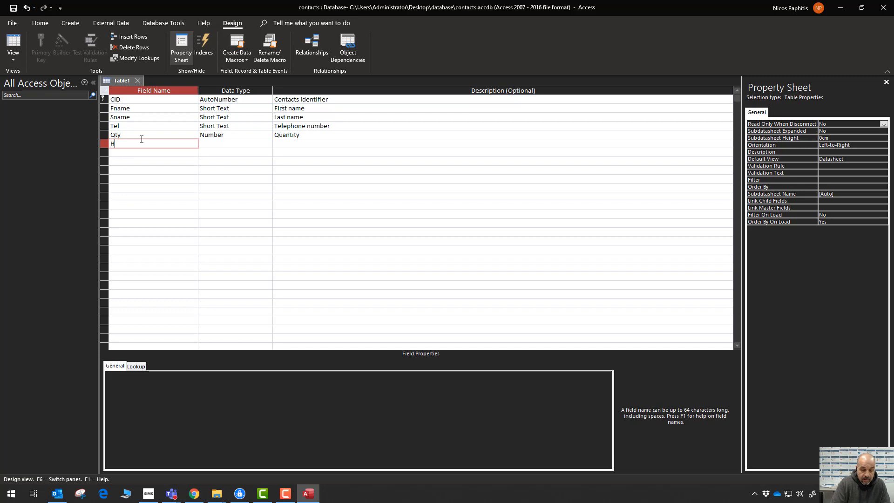
pyautogui.write('eight')
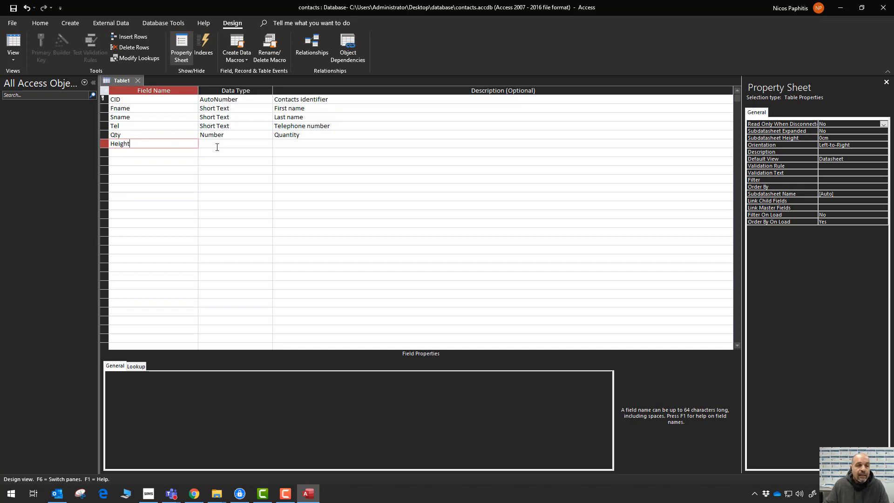
pyautogui.click(211, 145)
pyautogui.click(268, 143)
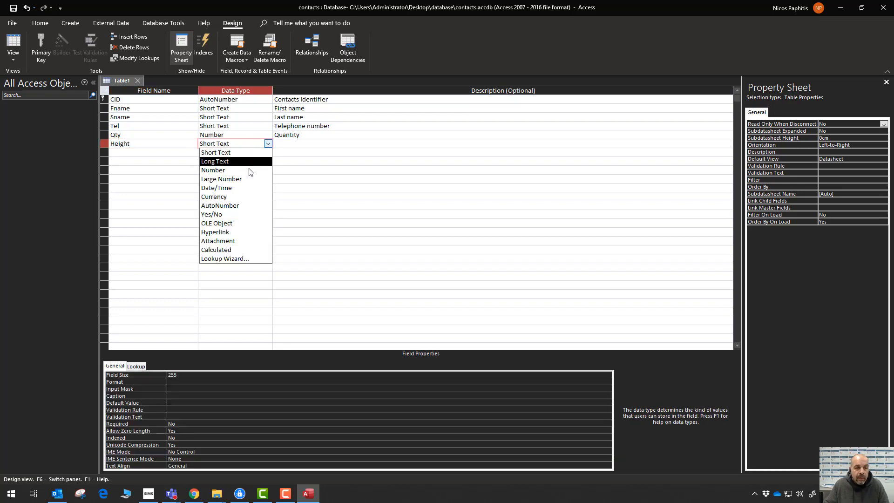
pyautogui.click(246, 170)
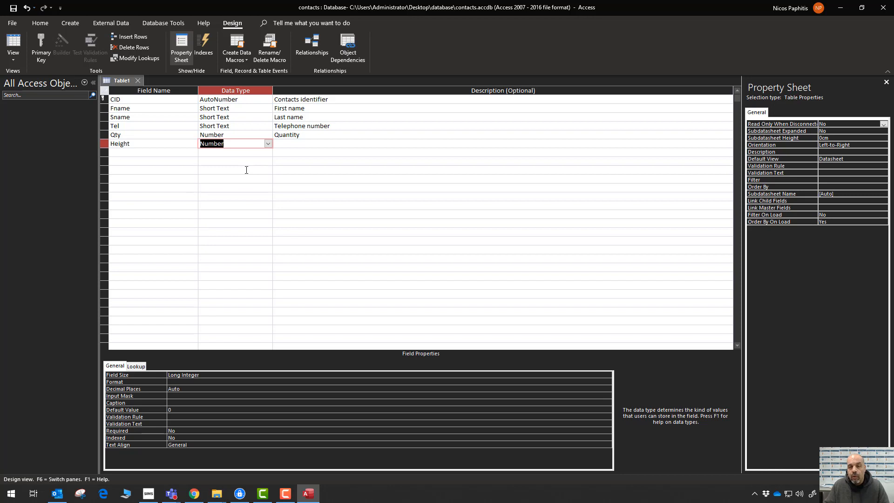
pyautogui.click(198, 375)
pyautogui.click(607, 375)
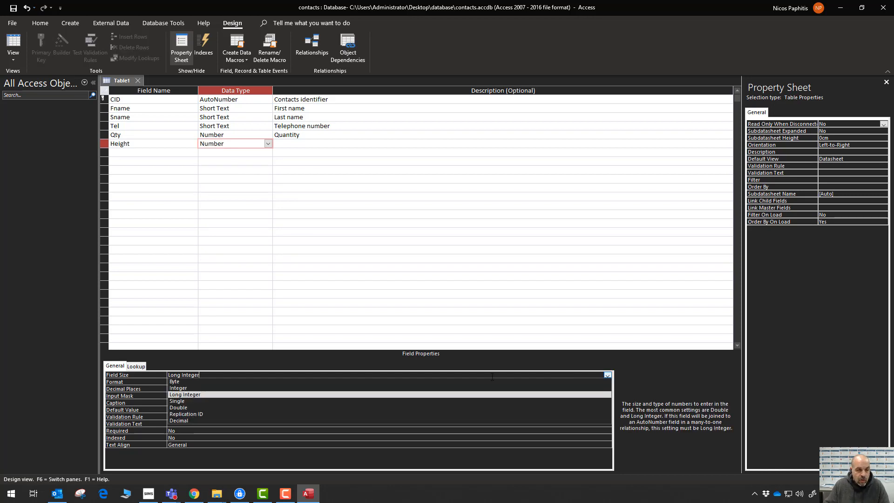
pyautogui.click(308, 401)
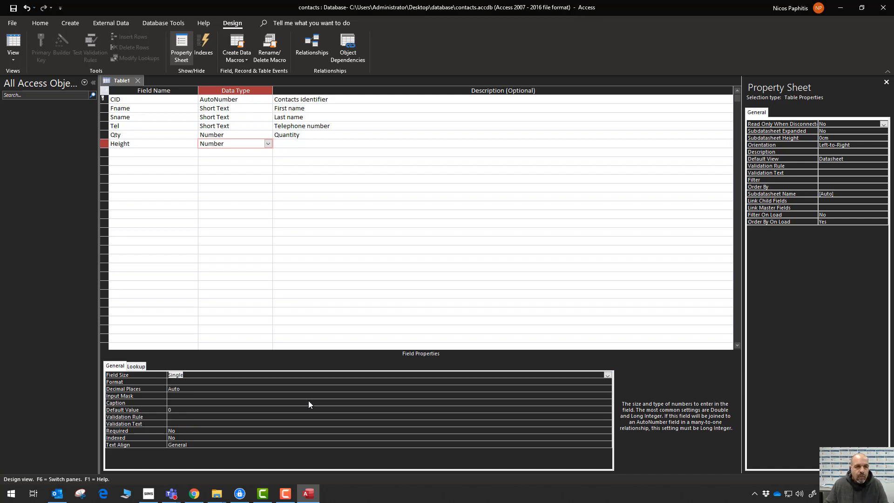
pyautogui.click(314, 144)
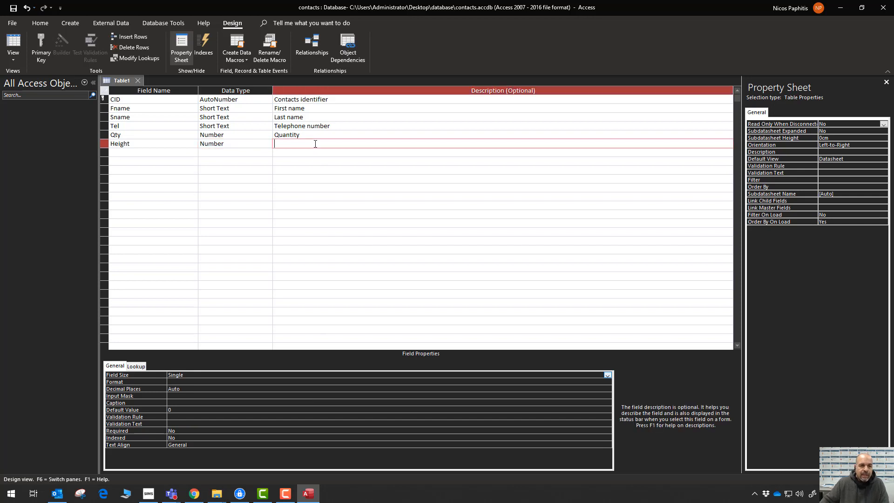
pyautogui.write('Per')
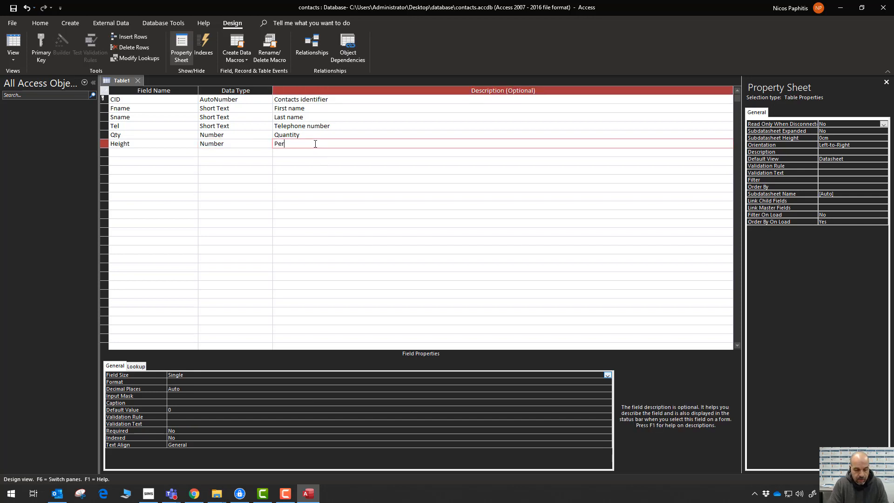
pyautogui.write('sons height')
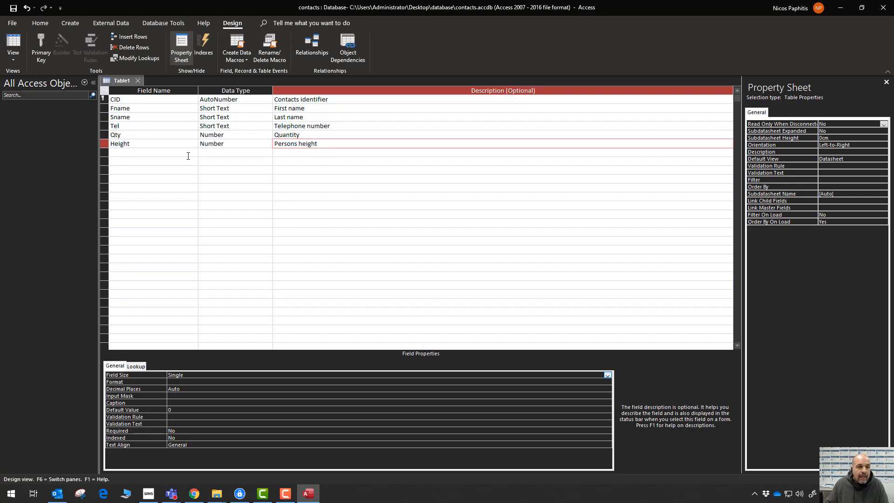
pyautogui.click(190, 155)
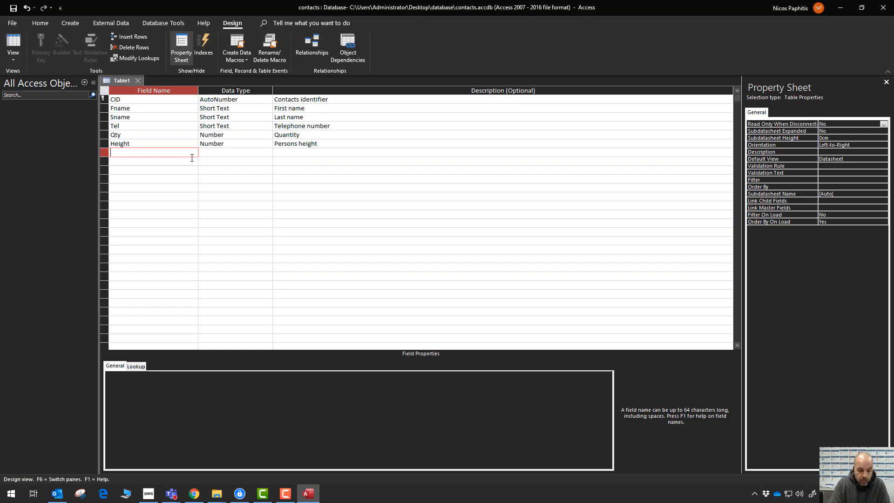
# Add Lfoot as a Yes/No field described 'Are they left footed'.
pyautogui.write('I')
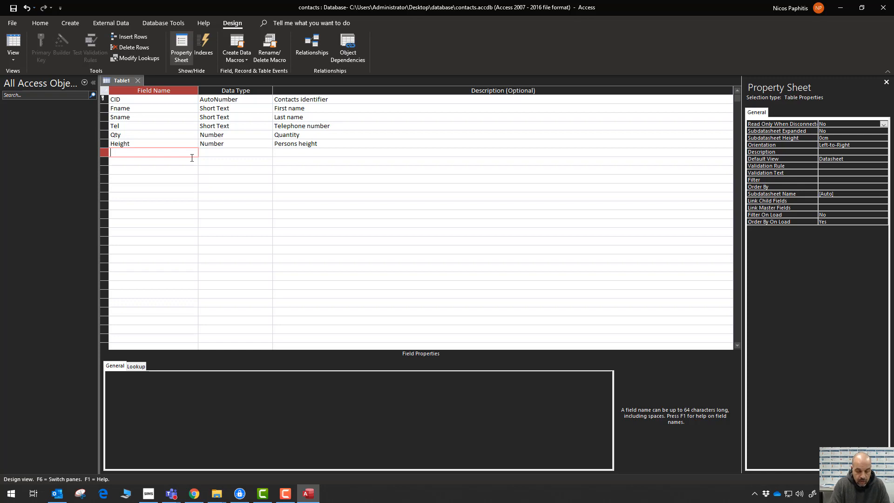
pyautogui.write('foot')
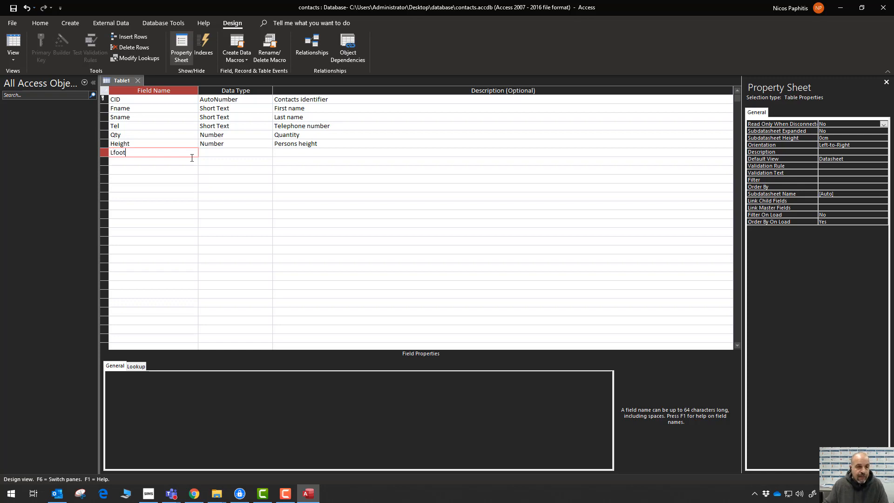
pyautogui.click(264, 155)
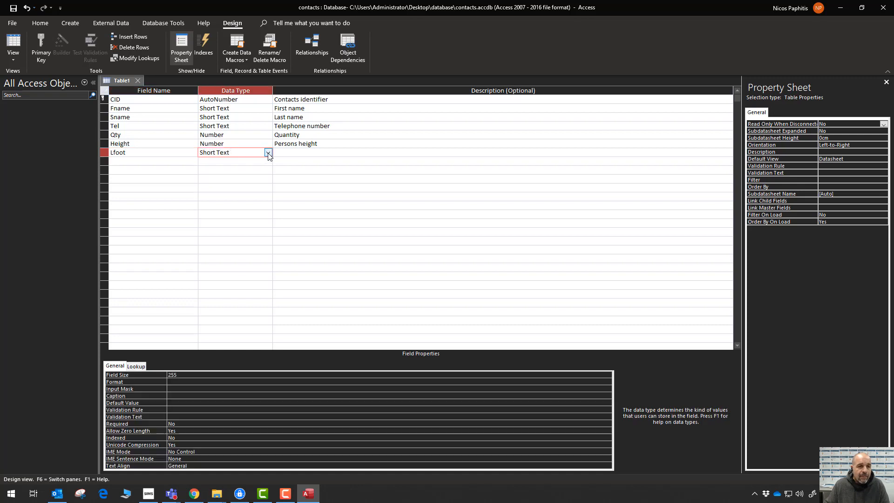
pyautogui.click(268, 153)
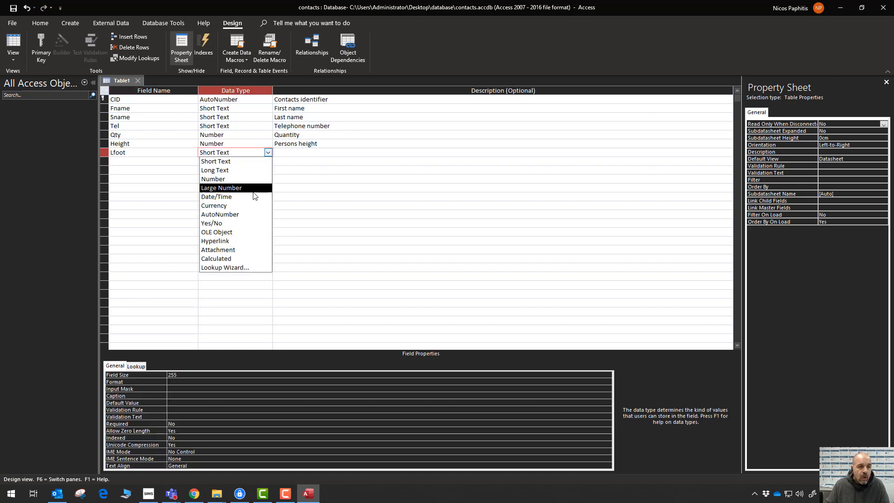
pyautogui.click(222, 224)
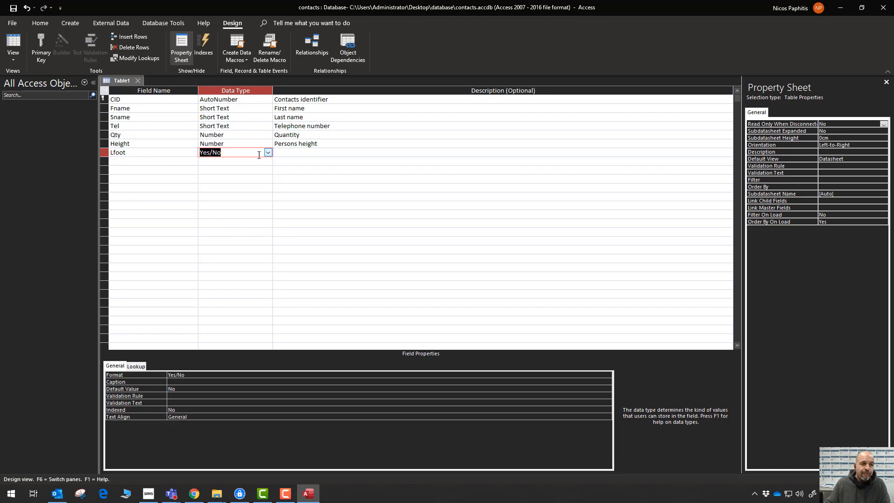
pyautogui.click(279, 151)
pyautogui.write('Are they l')
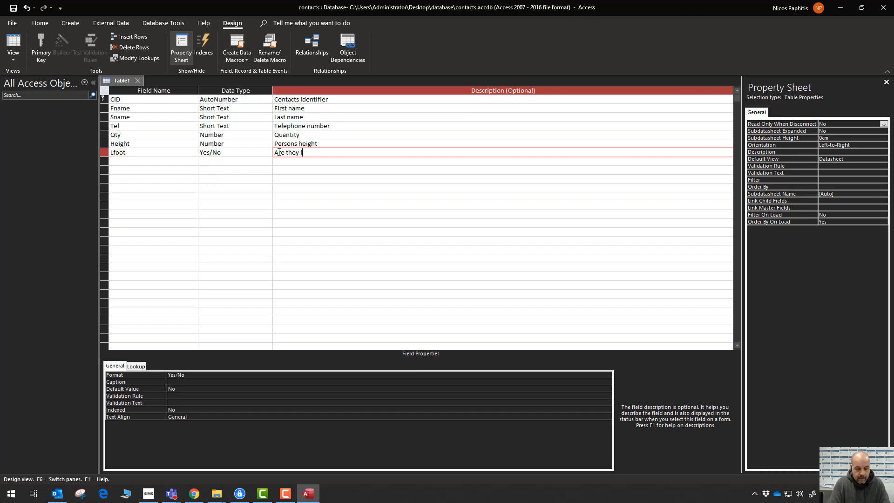
pyautogui.write('eft footed')
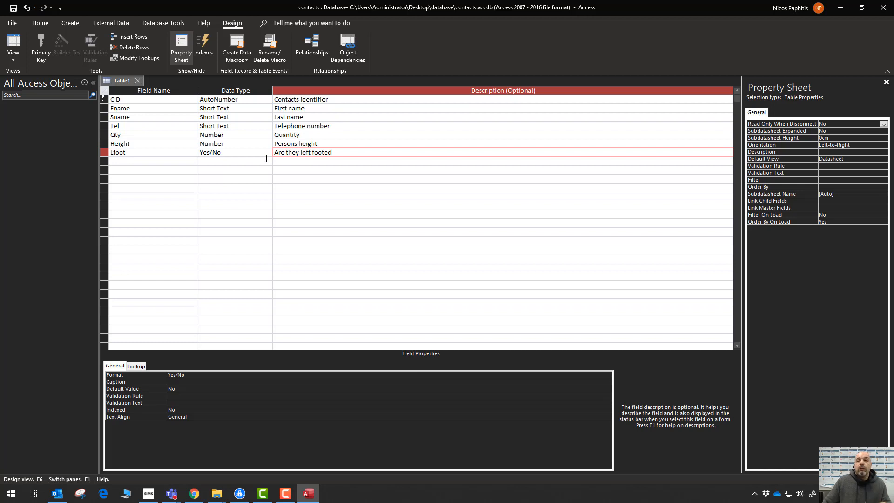
pyautogui.click(168, 162)
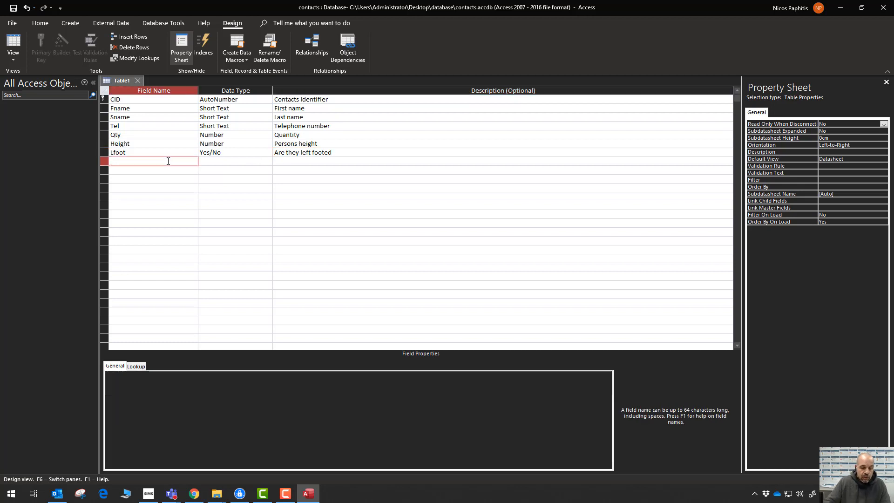
# Add DOB as a Date/Time field described 'Date of birth', then name the next field SalCost.
pyautogui.write('B')
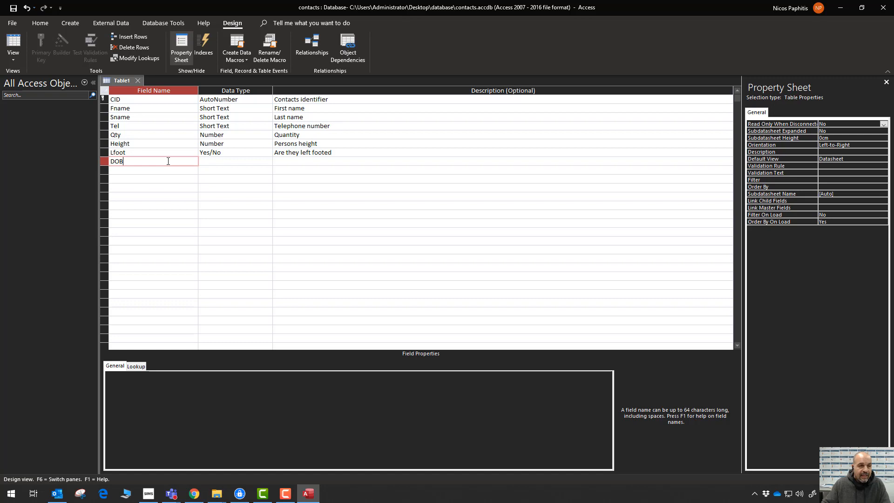
pyautogui.click(265, 162)
pyautogui.click(267, 161)
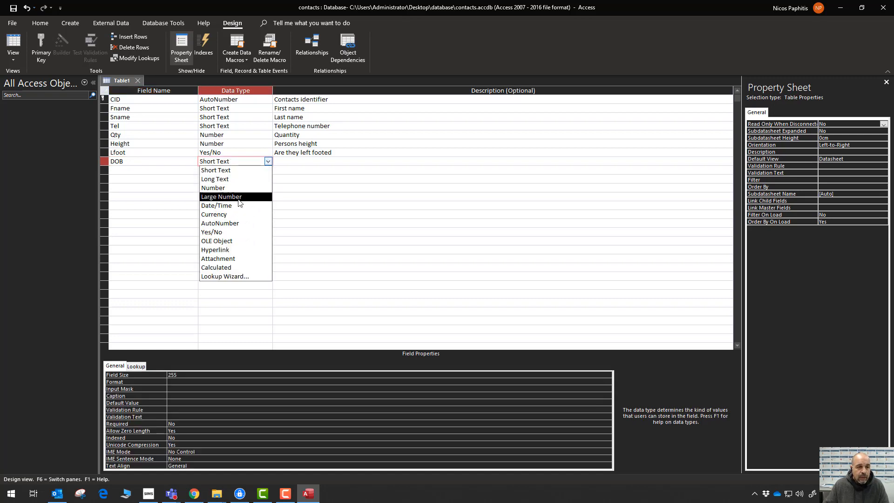
pyautogui.click(239, 206)
pyautogui.click(303, 162)
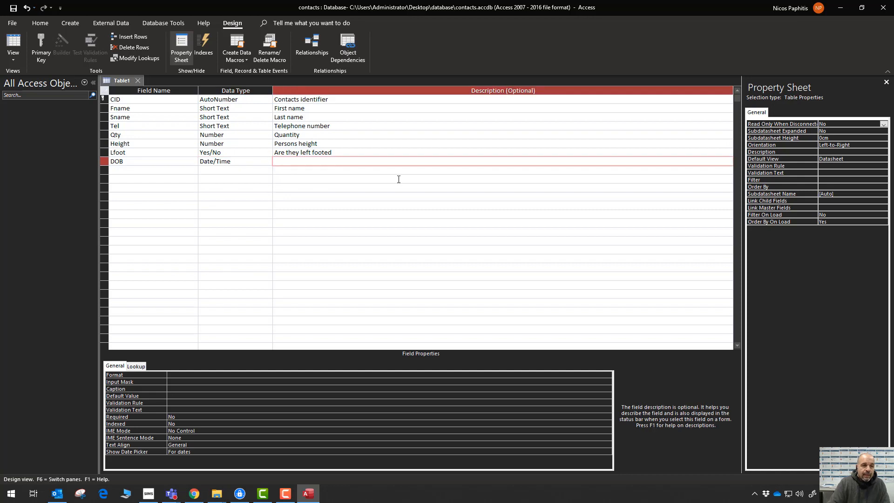
pyautogui.write('Date of birth')
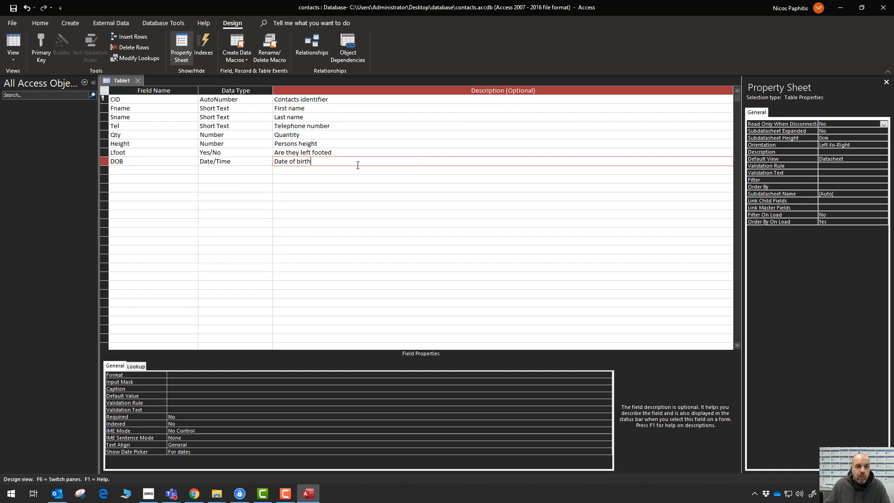
pyautogui.click(178, 170)
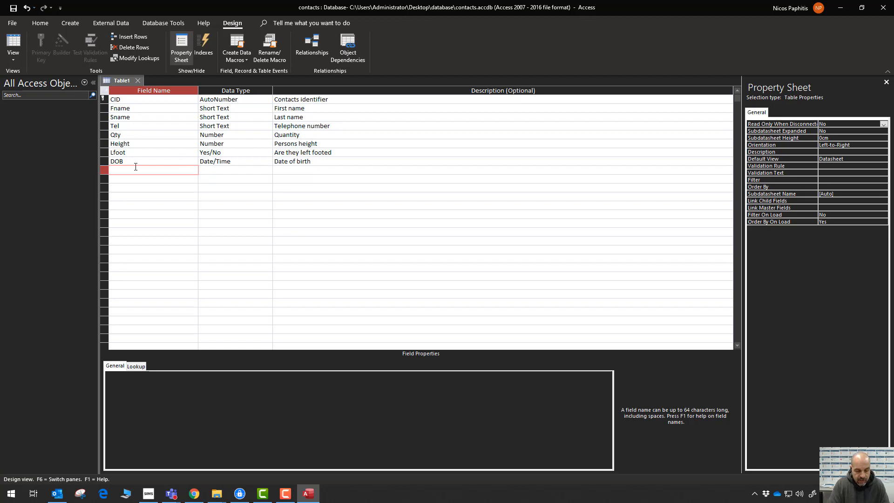
pyautogui.write('Sal')
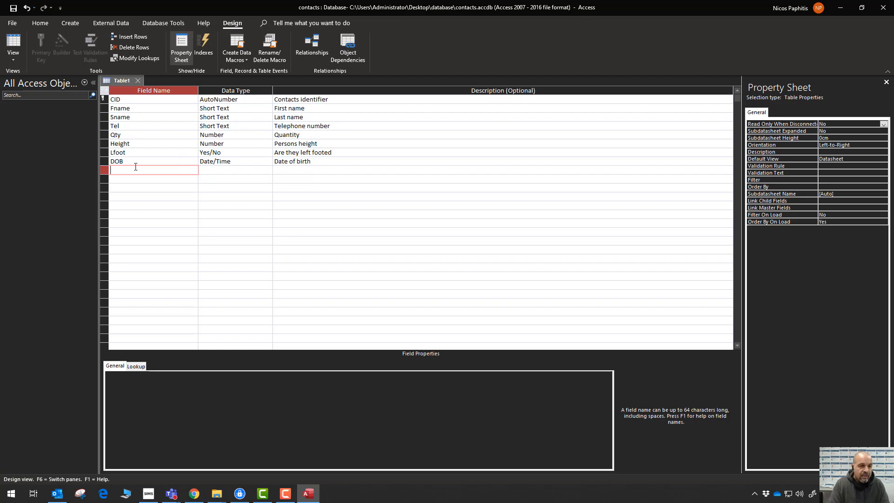
pyautogui.write('Cost')
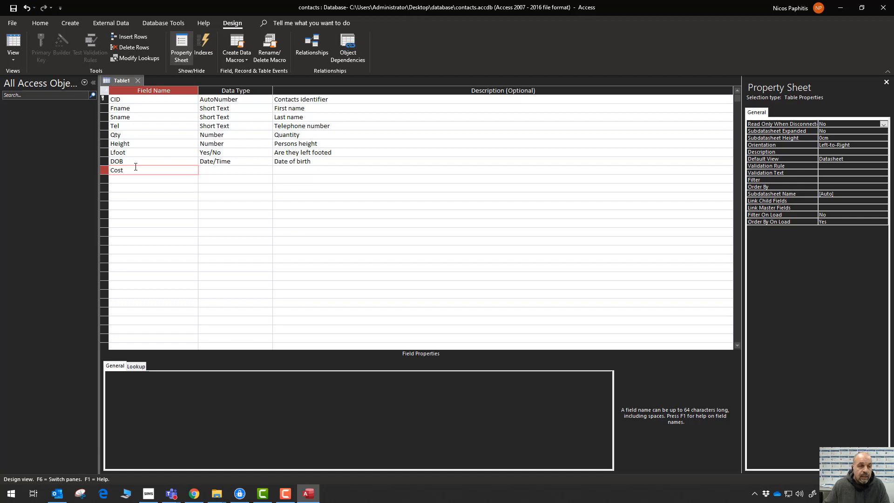
# Make Cost a Currency field with the description 'Cost of unit'.
pyautogui.press('Tab')
pyautogui.click(267, 170)
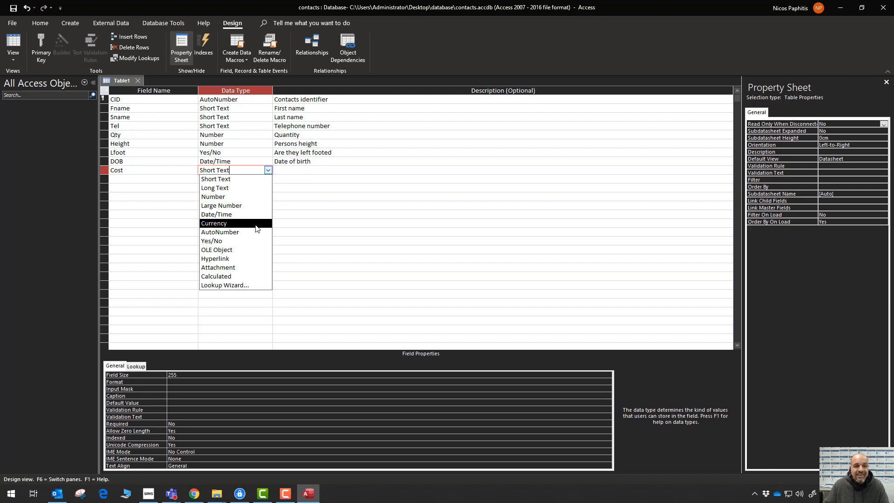
pyautogui.click(256, 227)
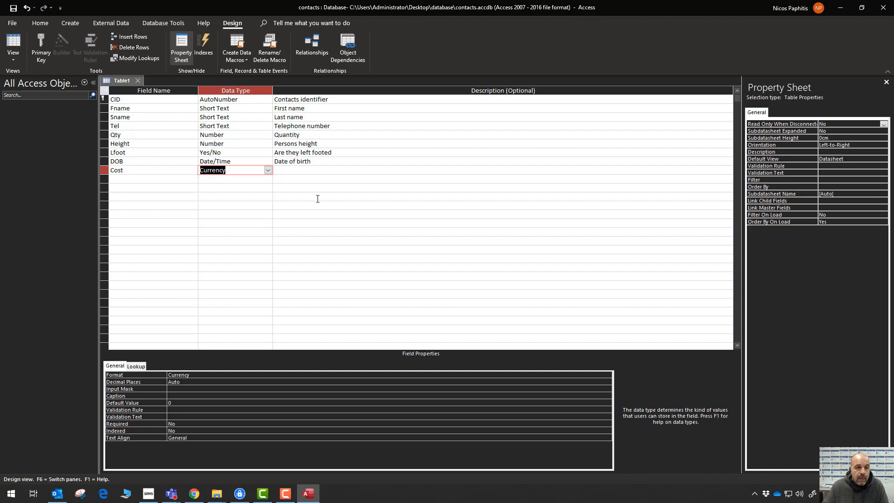
pyautogui.click(319, 171)
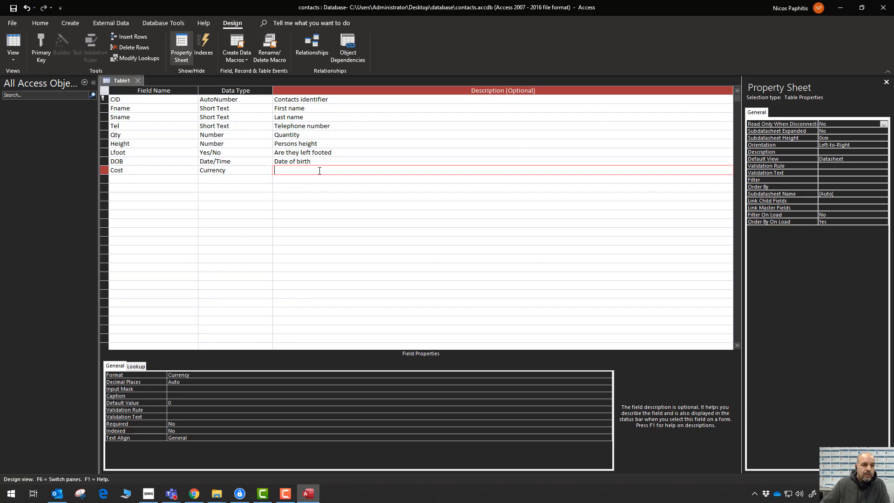
pyautogui.write('Cost of uni')
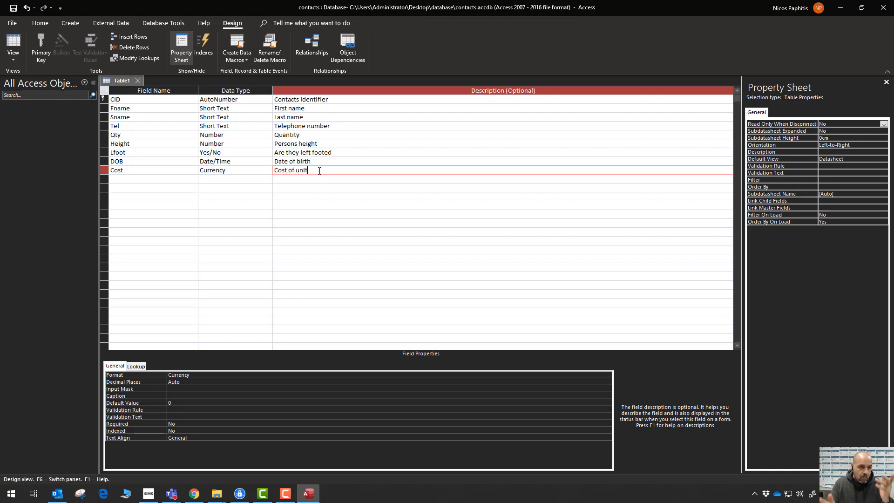
pyautogui.write('t')
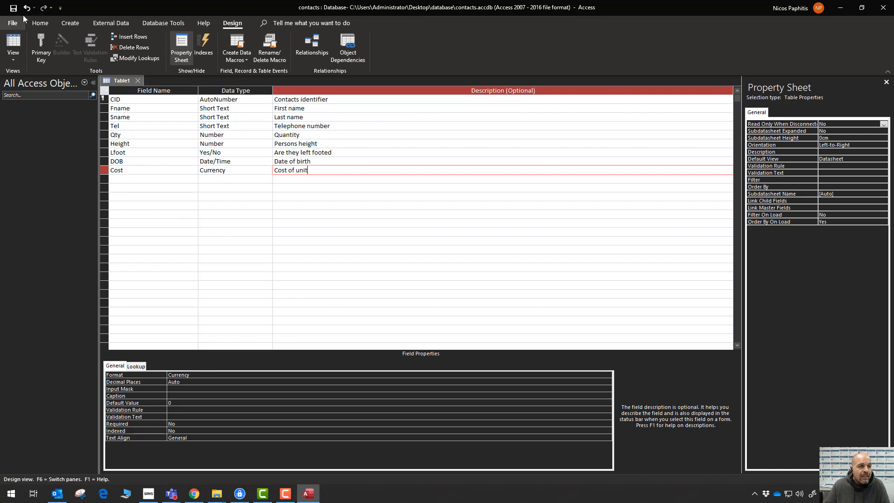
# Save the new table under the name 'contacts' and bring up the view choices.
pyautogui.click(13, 8)
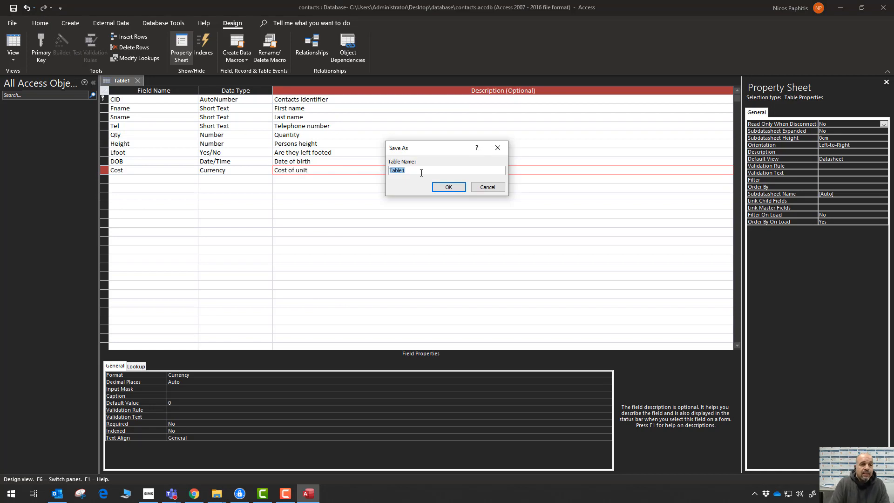
pyautogui.write('contacts')
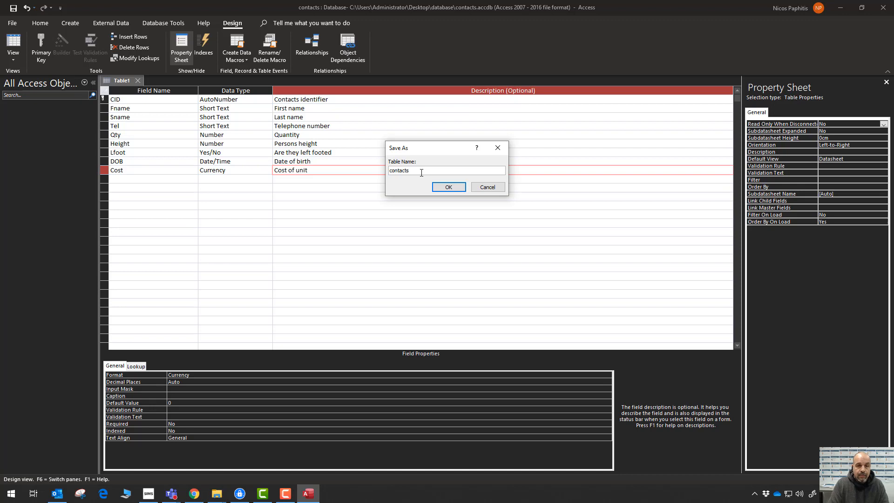
pyautogui.press('Return')
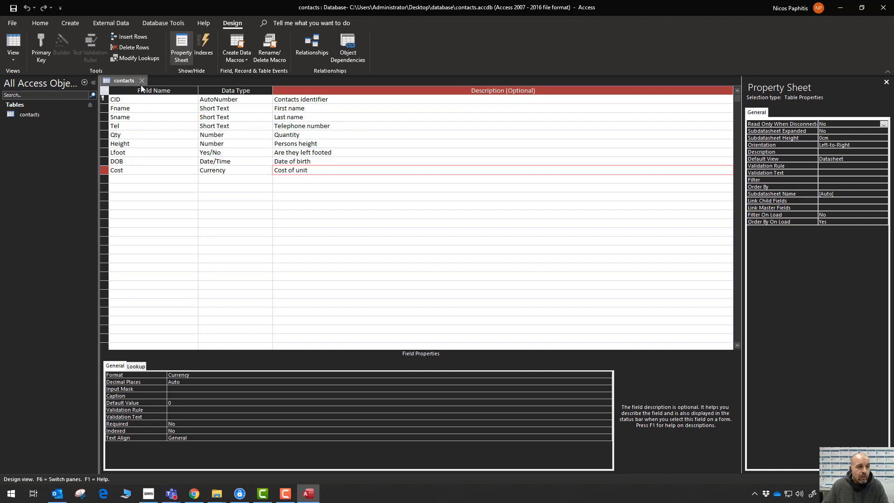
pyautogui.click(18, 62)
# In Datasheet view, enter the first record's first name, surname and telephone number.
pyautogui.click(40, 80)
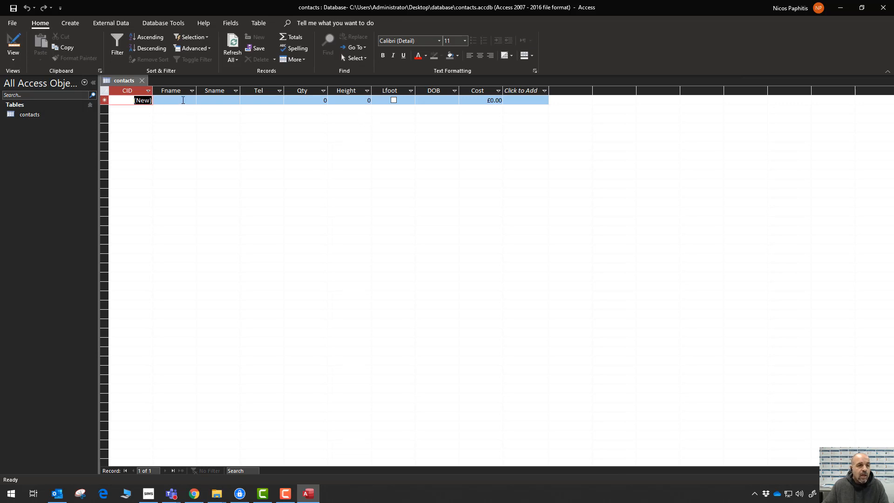
pyautogui.click(182, 102)
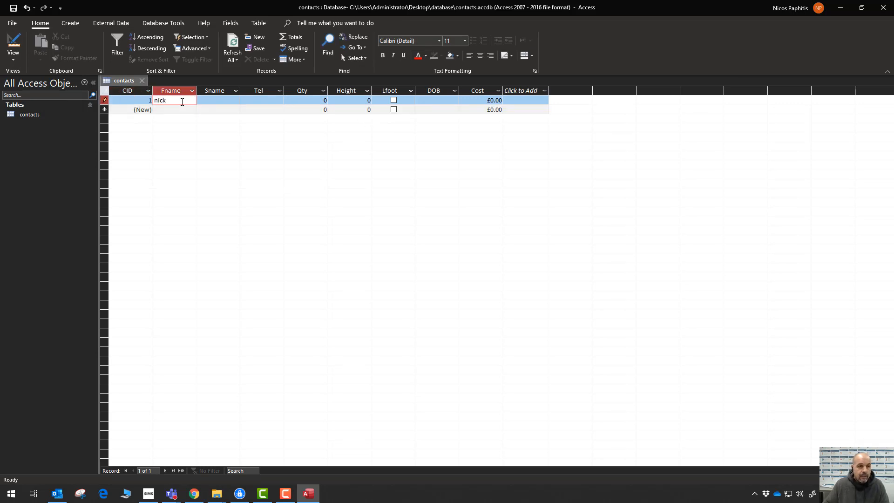
pyautogui.click(207, 100)
pyautogui.click(264, 102)
pyautogui.write('34235425')
# Fill in Qty 3, Height 1.8, DOB 15/12/71 and the Cost amount for record one.
pyautogui.click(302, 96)
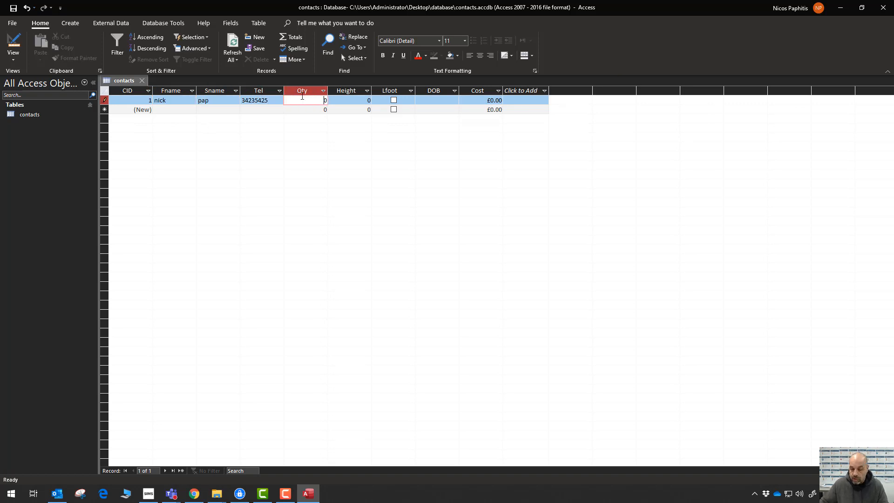
pyautogui.write('3')
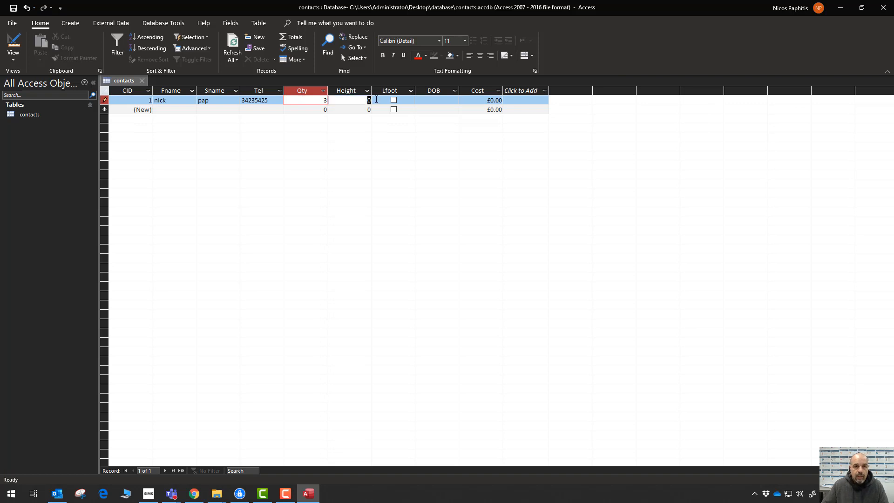
pyautogui.press('Tab')
pyautogui.write('1.8')
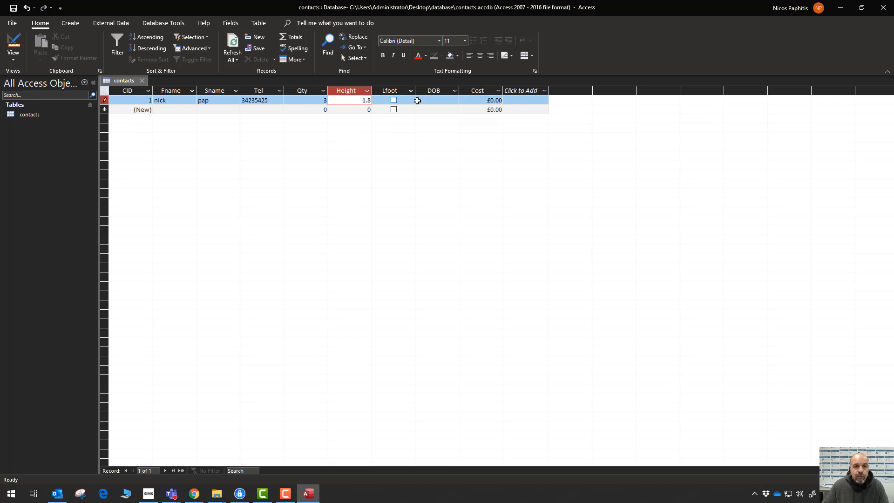
pyautogui.click(432, 100)
pyautogui.write('15')
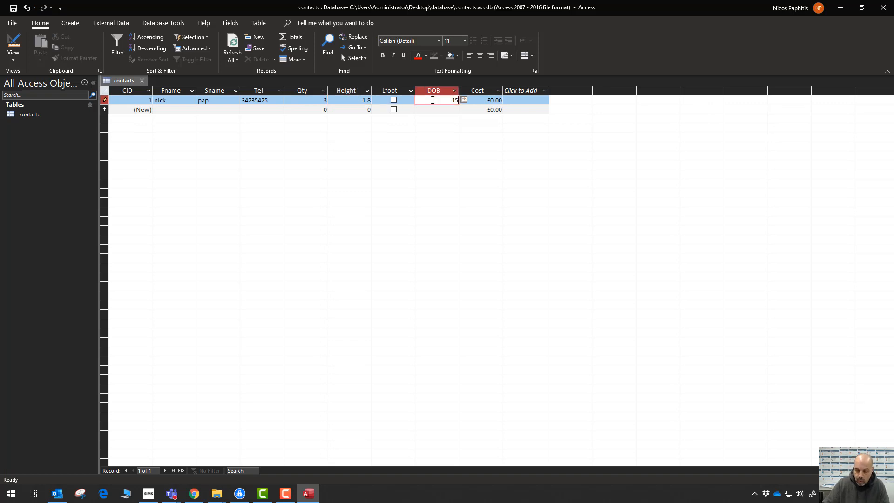
pyautogui.write('/12/71')
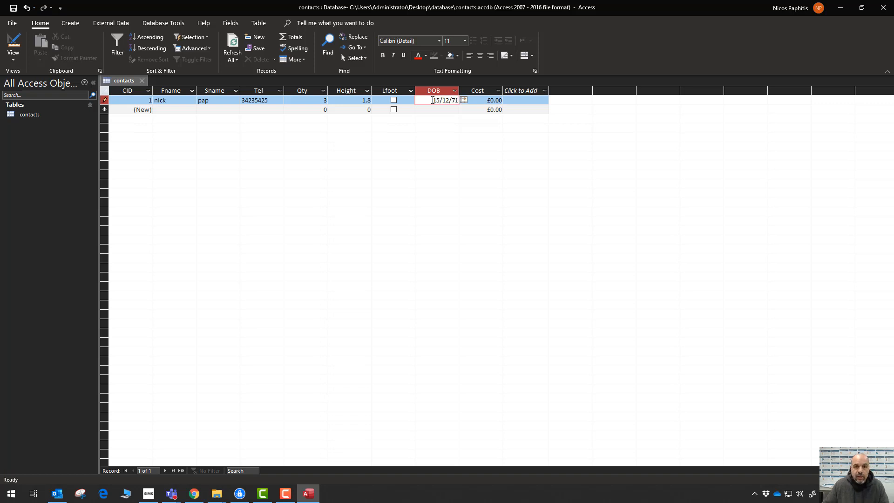
pyautogui.click(501, 101)
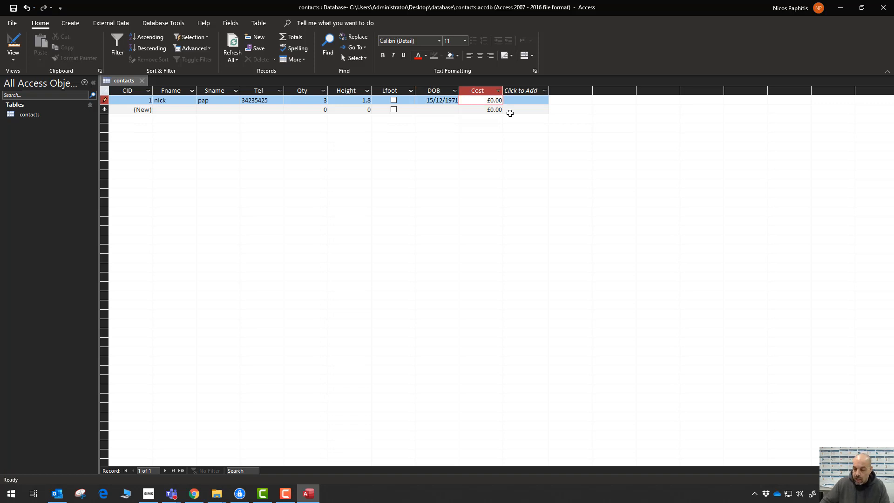
pyautogui.moveTo(486, 100); pyautogui.dragTo(508, 100)
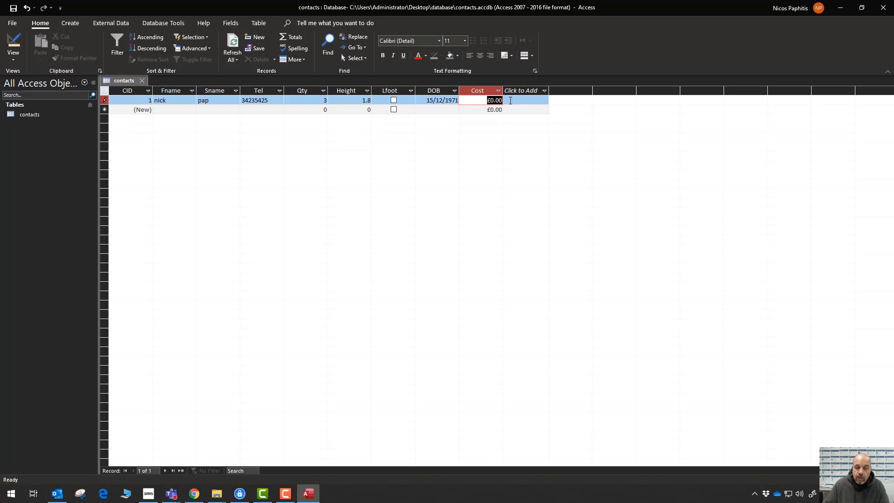
pyautogui.write('100000')
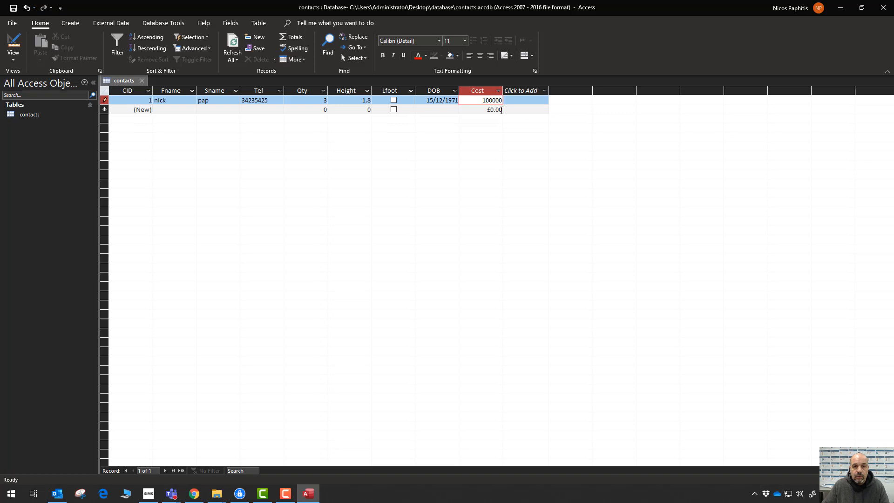
pyautogui.click(495, 110)
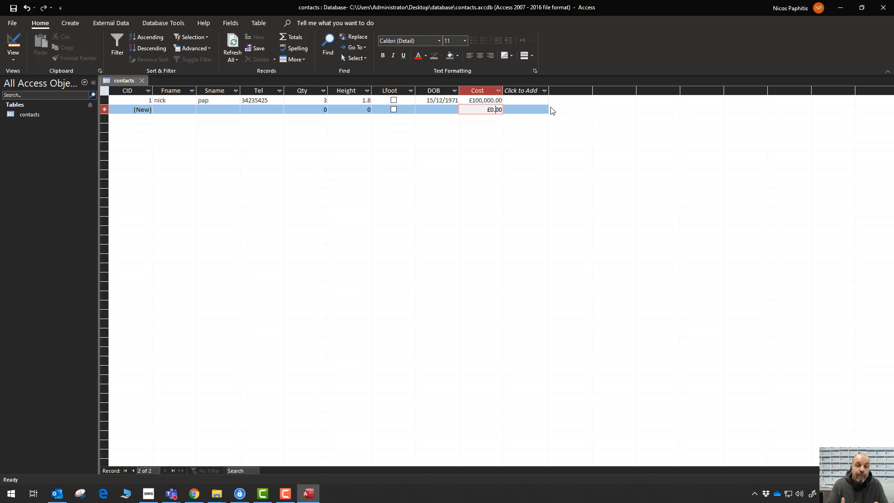
# Open the table view choices, then close the list without switching.
pyautogui.click(13, 57)
pyautogui.click(46, 27)
pyautogui.click(71, 25)
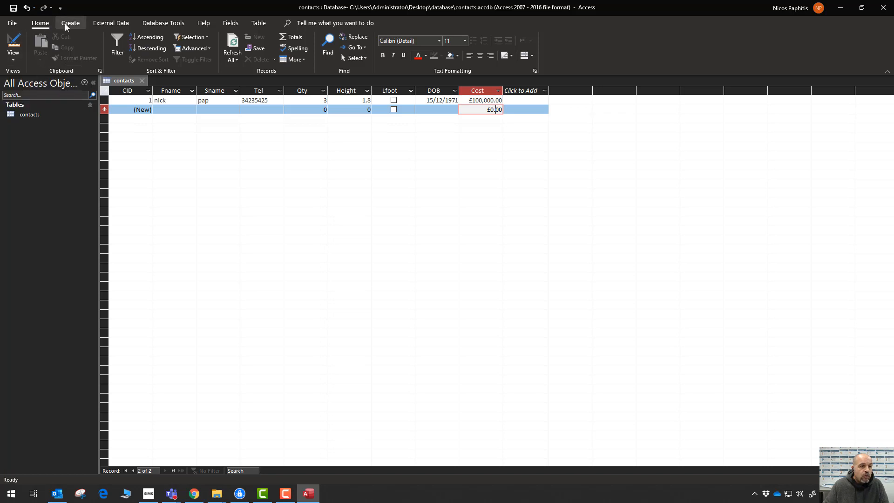
pyautogui.click(46, 26)
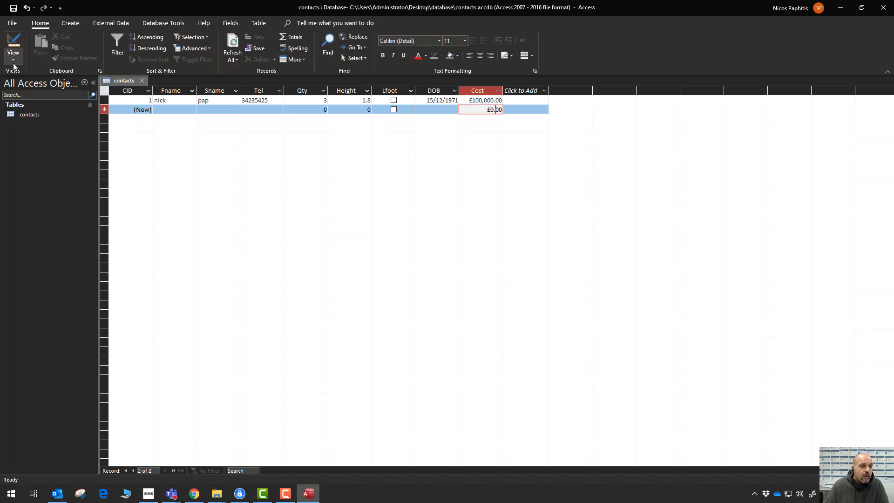
# In Design view, add a Gender field described as 'Male or Female'.
pyautogui.click(15, 61)
pyautogui.click(45, 105)
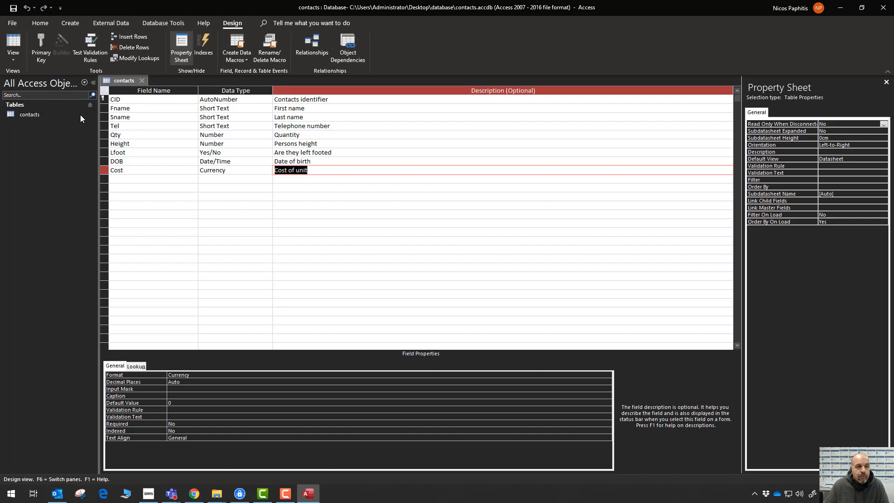
pyautogui.click(124, 179)
pyautogui.write('Gender')
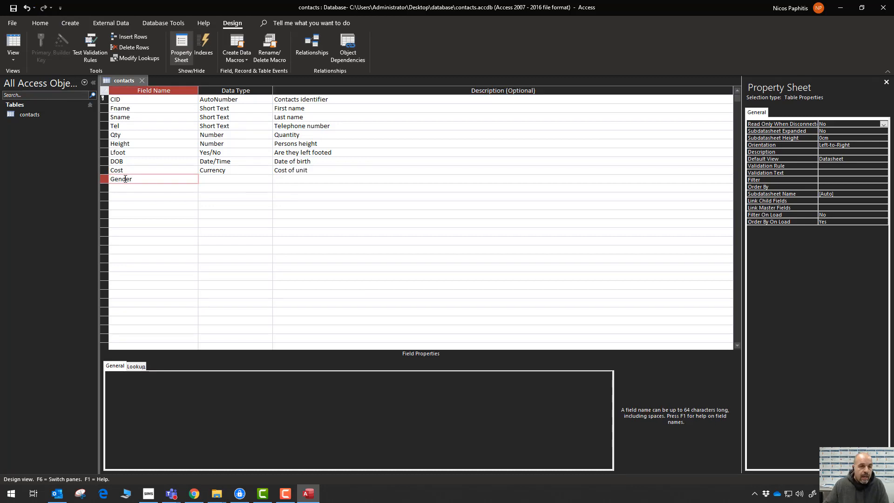
pyautogui.click(236, 179)
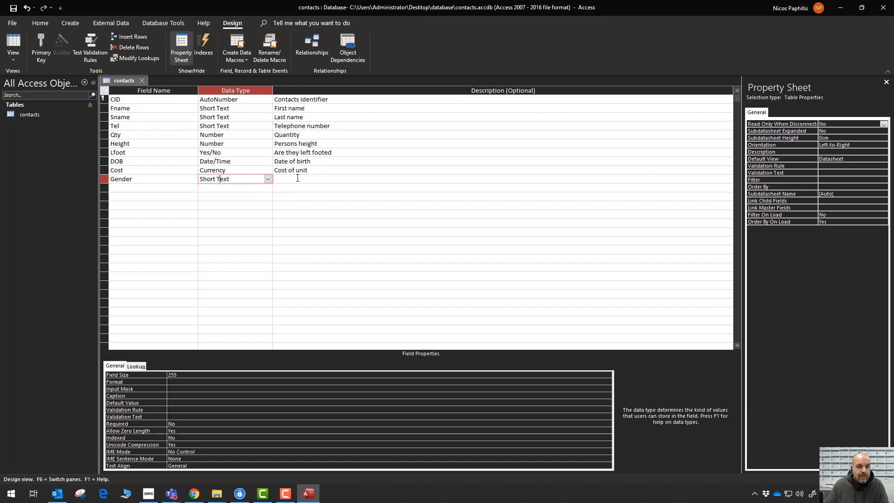
pyautogui.click(282, 182)
pyautogui.write('Male')
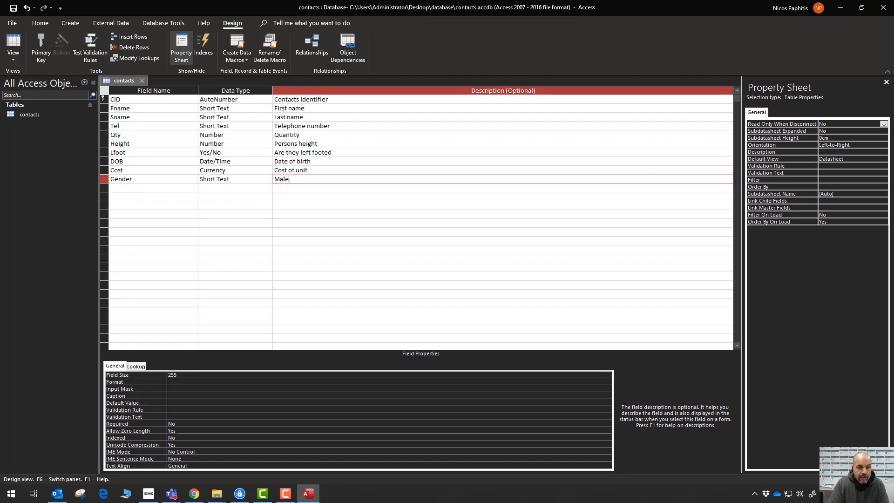
pyautogui.write(' or Fem')
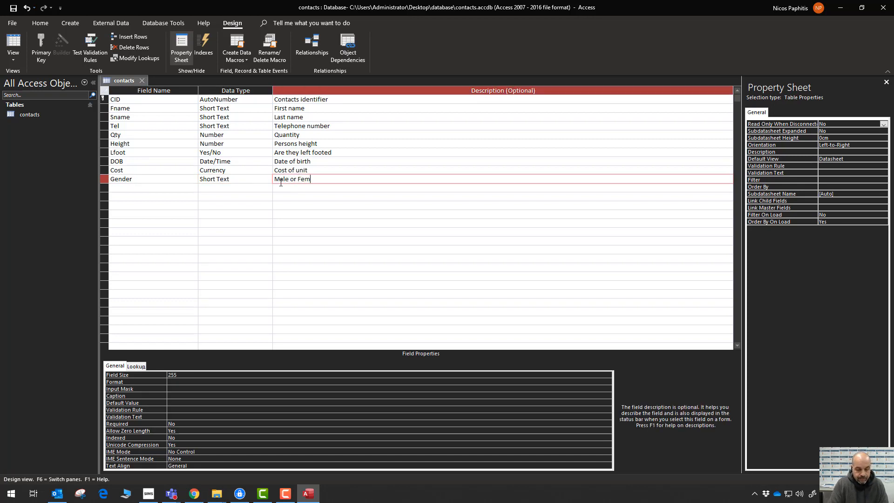
pyautogui.write('aoe')
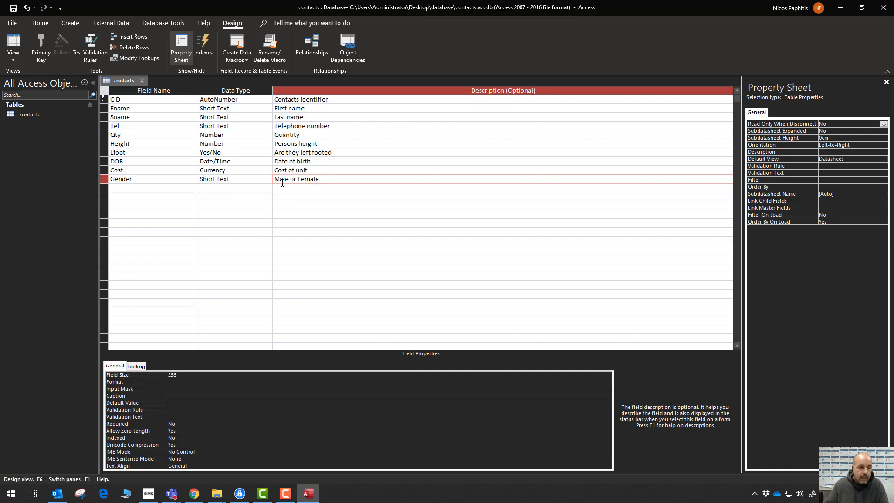
# Set the Gender field size to 6.
pyautogui.click(212, 374)
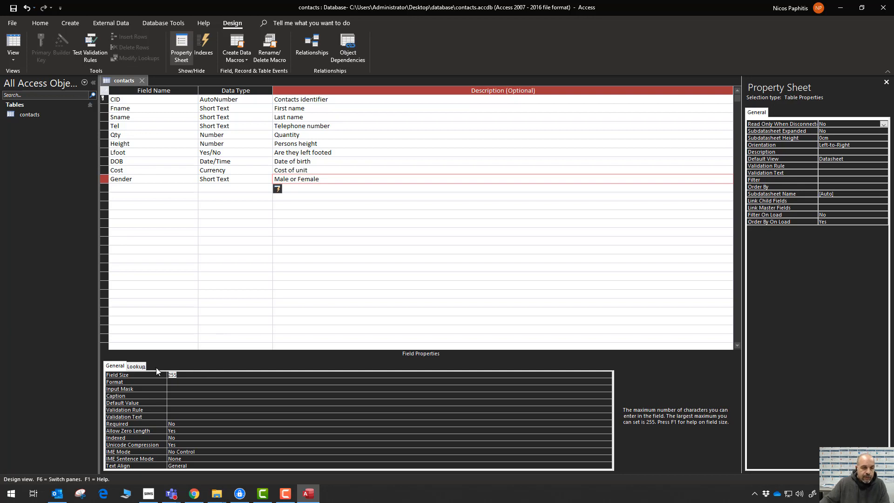
pyautogui.write('6')
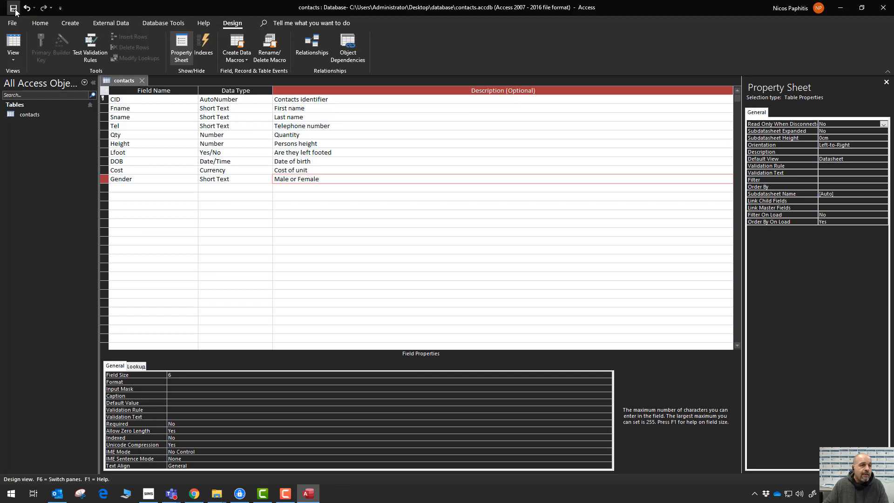
pyautogui.click(14, 58)
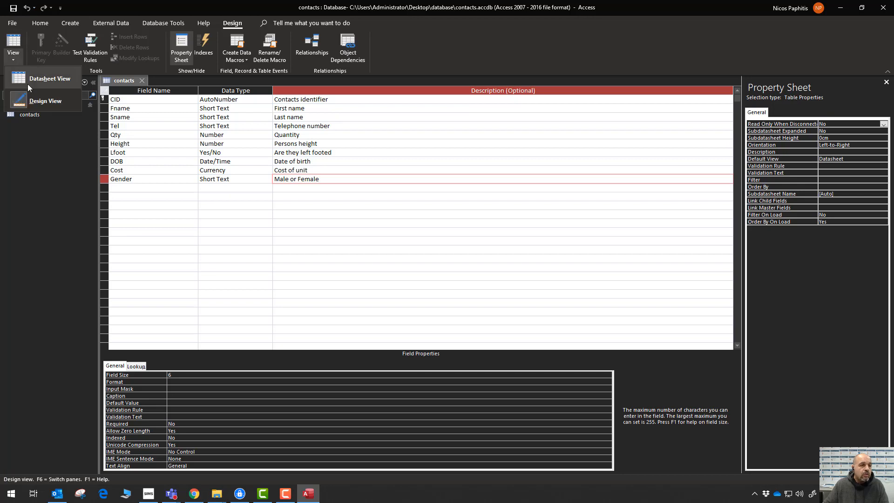
# Enter 'male' as the first record's Gender, then go to Design view and back.
pyautogui.click(44, 80)
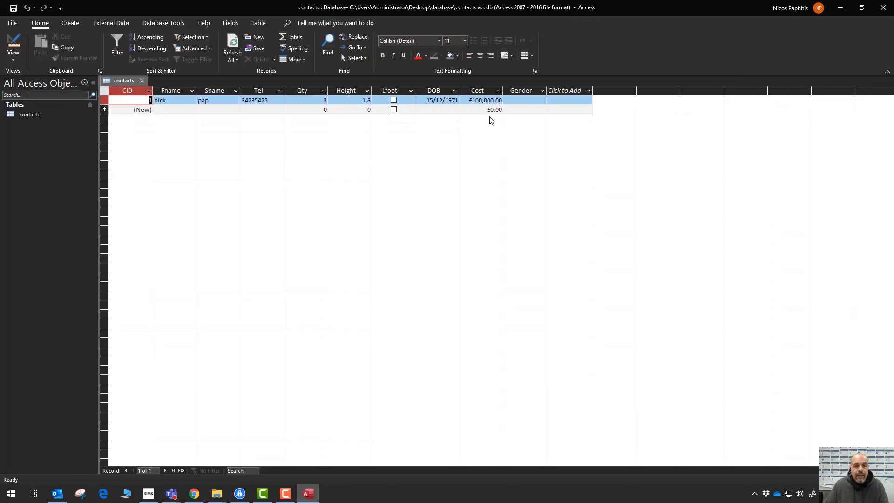
pyautogui.click(520, 102)
pyautogui.write('male')
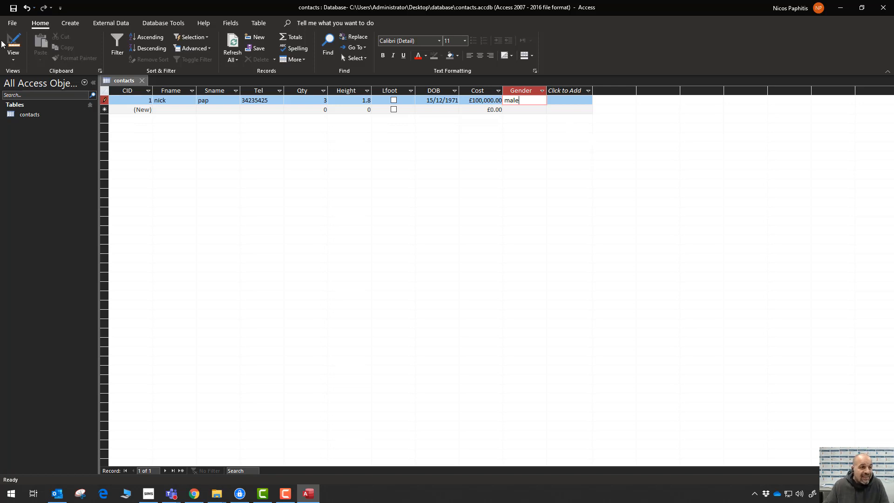
pyautogui.click(13, 43)
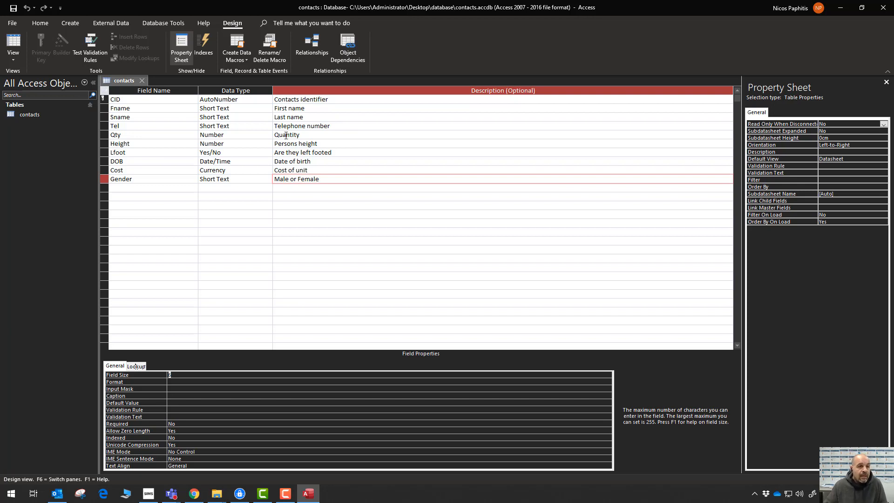
pyautogui.click(13, 44)
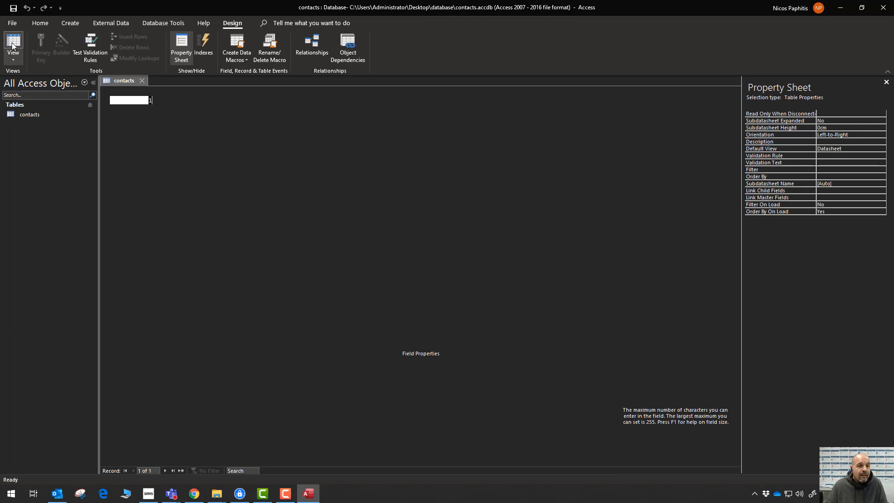